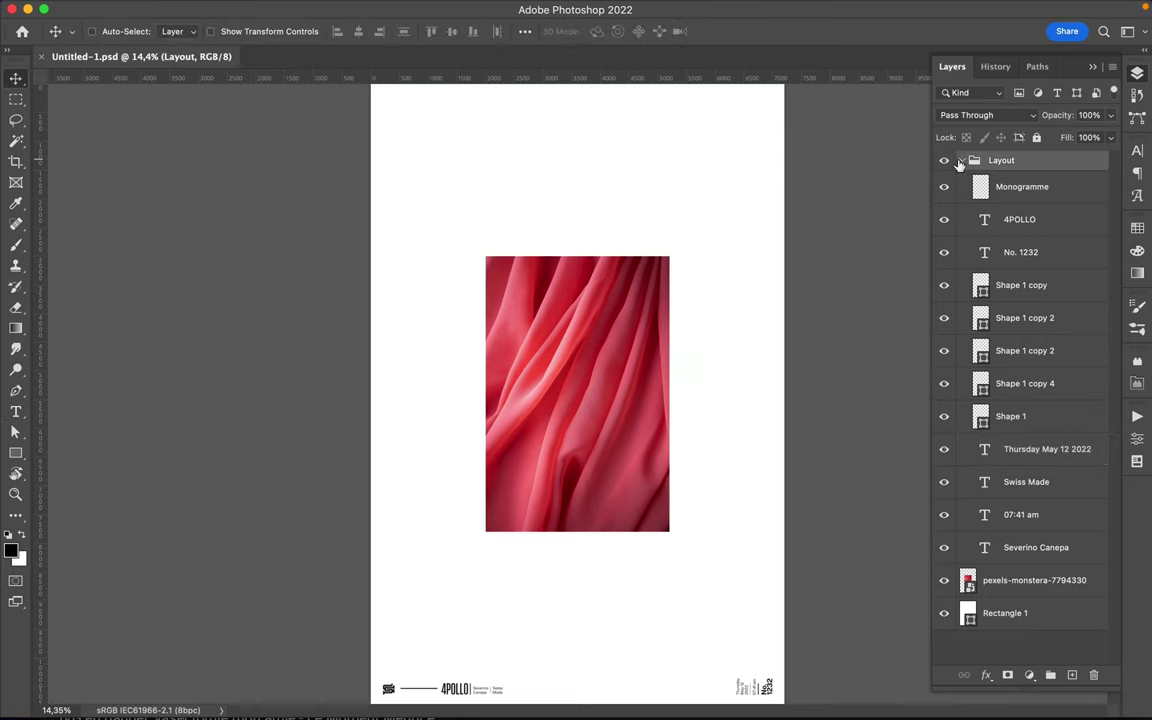
Move the fabric photo down-right and brush with dark teal as the paint colour
mouse_move(600, 379)
mouse_down()
mouse_move(669, 341)
mouse_move(657, 411)
mouse_up()
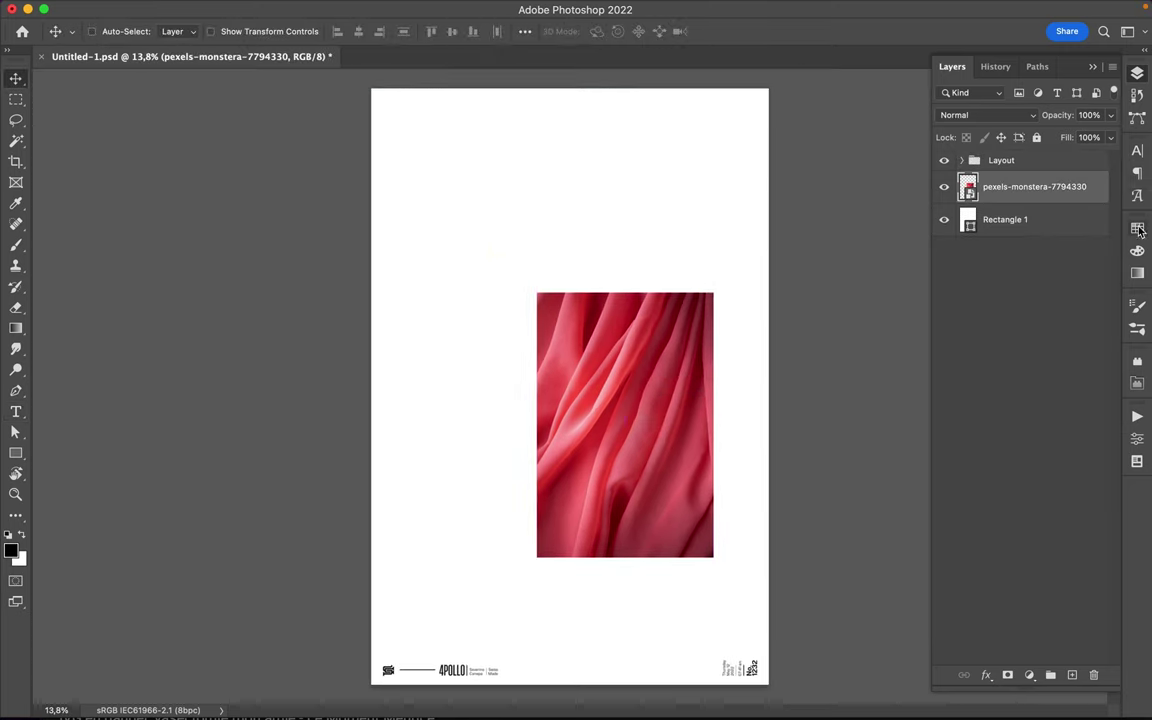
click(1137, 251)
click(950, 265)
key(b)
On a new layer beneath the photo, paint a thick teal frame and a block above its top-right corner
key(ctrl+shift+alt+n)
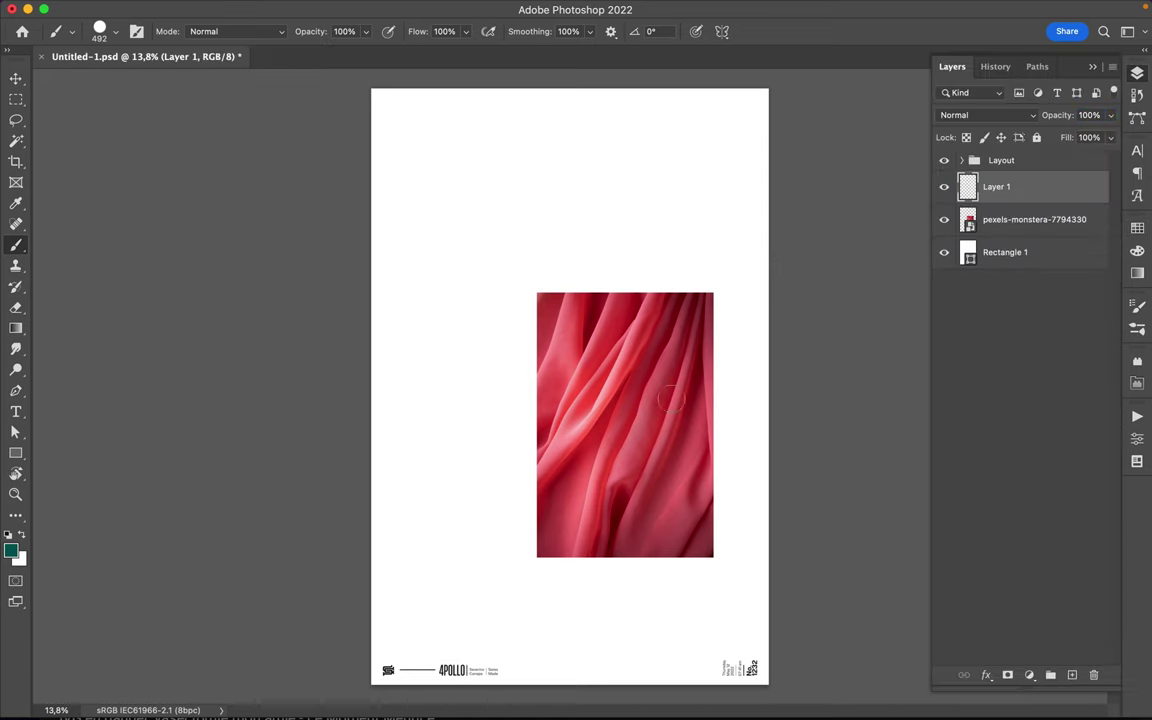
drag(1008, 188, 1008, 215)
mouse_move(532, 300)
mouse_down()
mouse_move(560, 298)
mouse_move(528, 300)
mouse_move(527, 480)
mouse_move(540, 558)
mouse_move(683, 560)
mouse_up()
mouse_move(656, 239)
mouse_down()
mouse_move(728, 247)
mouse_move(660, 318)
mouse_up()
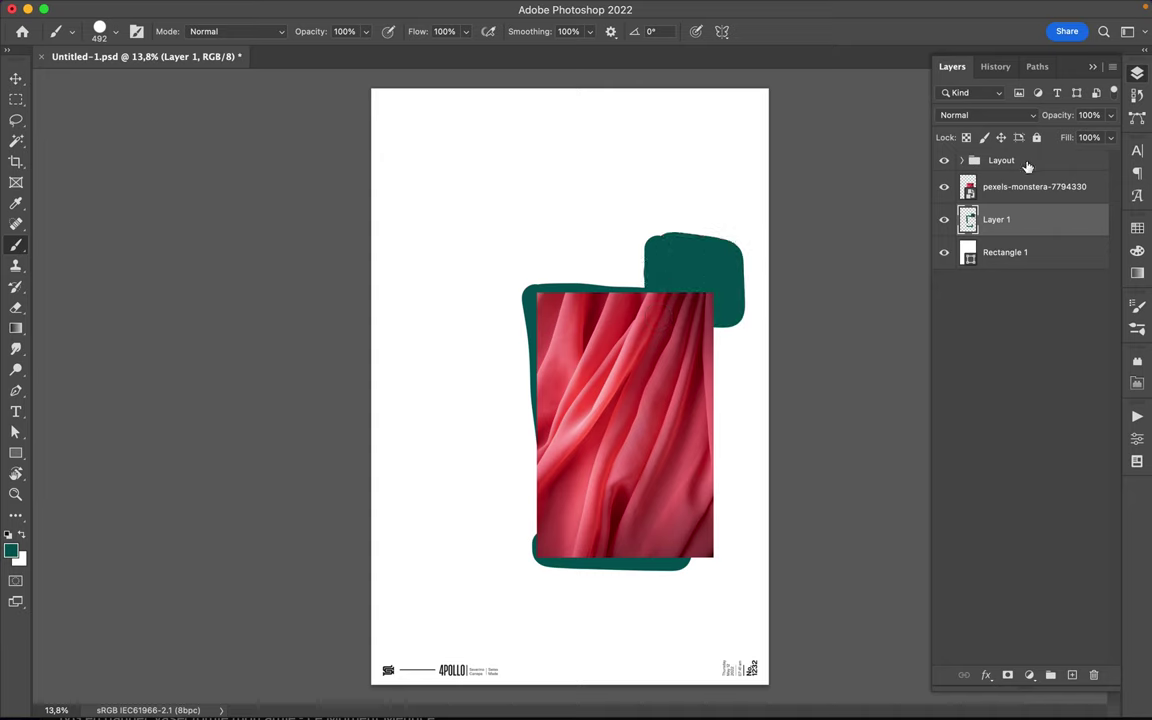
click(1030, 187)
click(1072, 675)
Paint thick teal bars and blobs beside the photo and a large ring over its top-left
drag(681, 414, 736, 413)
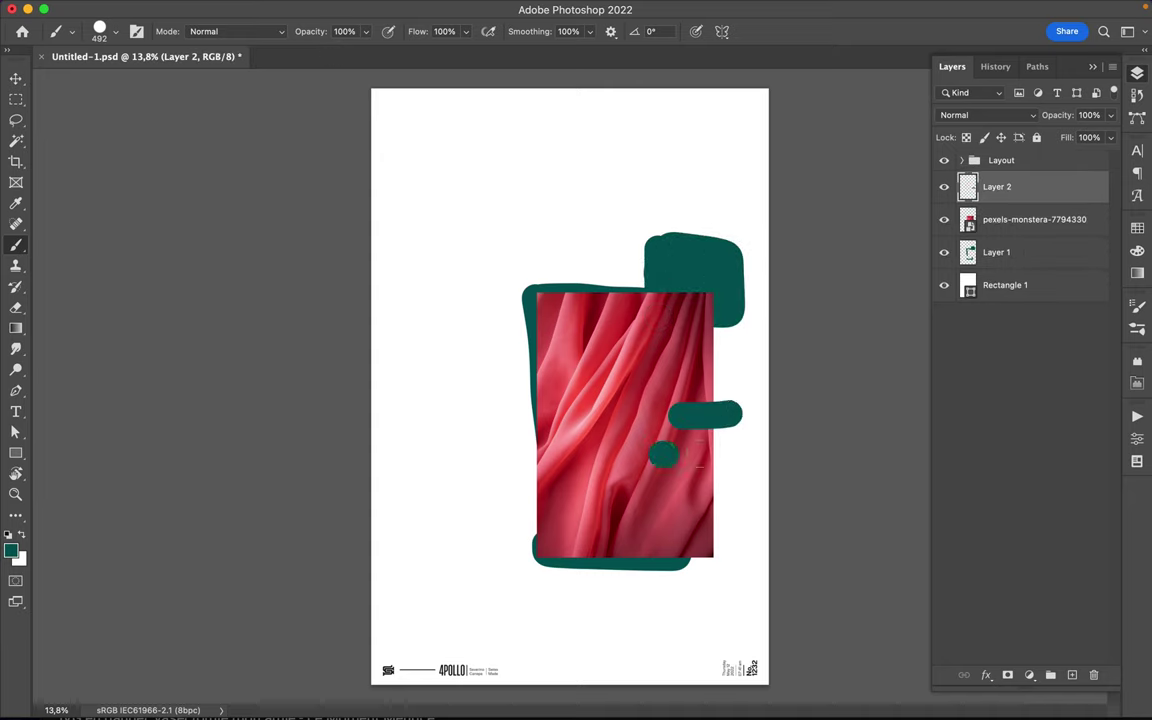
drag(656, 455, 760, 450)
drag(502, 382, 503, 508)
mouse_move(490, 535)
mouse_down()
mouse_move(508, 535)
mouse_move(508, 574)
mouse_move(536, 605)
mouse_up()
mouse_move(571, 248)
mouse_down()
mouse_move(483, 267)
mouse_move(586, 237)
mouse_move(464, 320)
mouse_move(529, 312)
mouse_up()
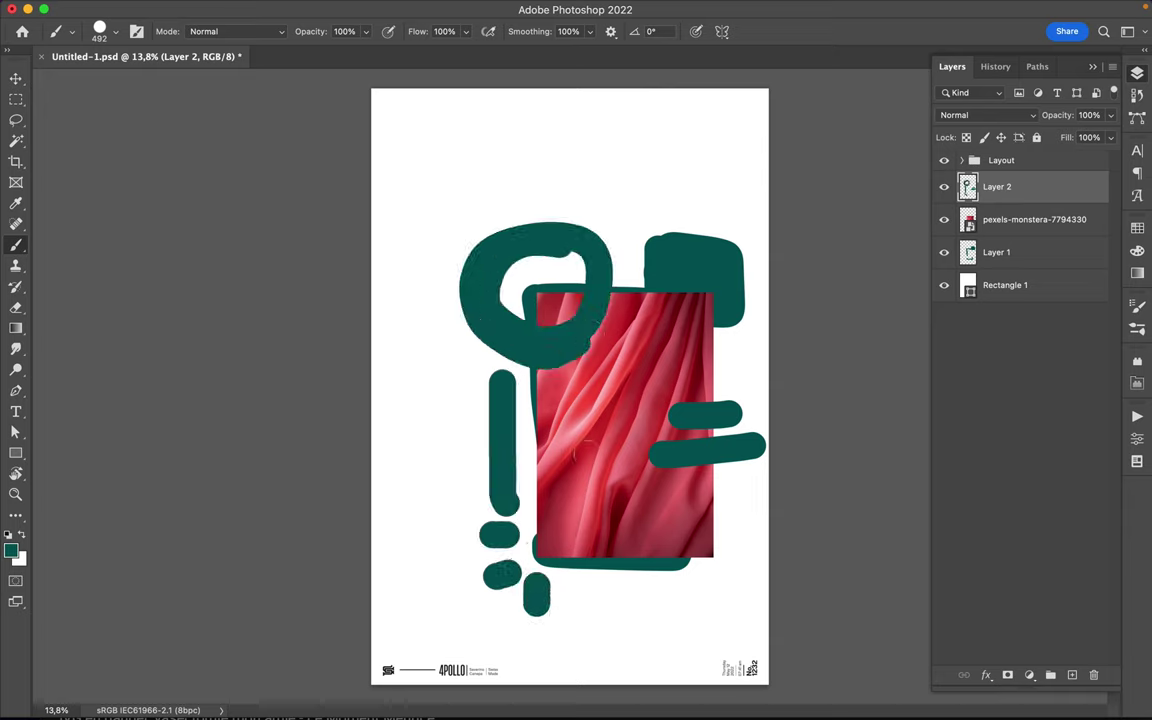
Shrink the brush to 70 px and draw thin rays and strokes around the ring and photo
right_click(690, 236)
drag(856, 275, 801, 275)
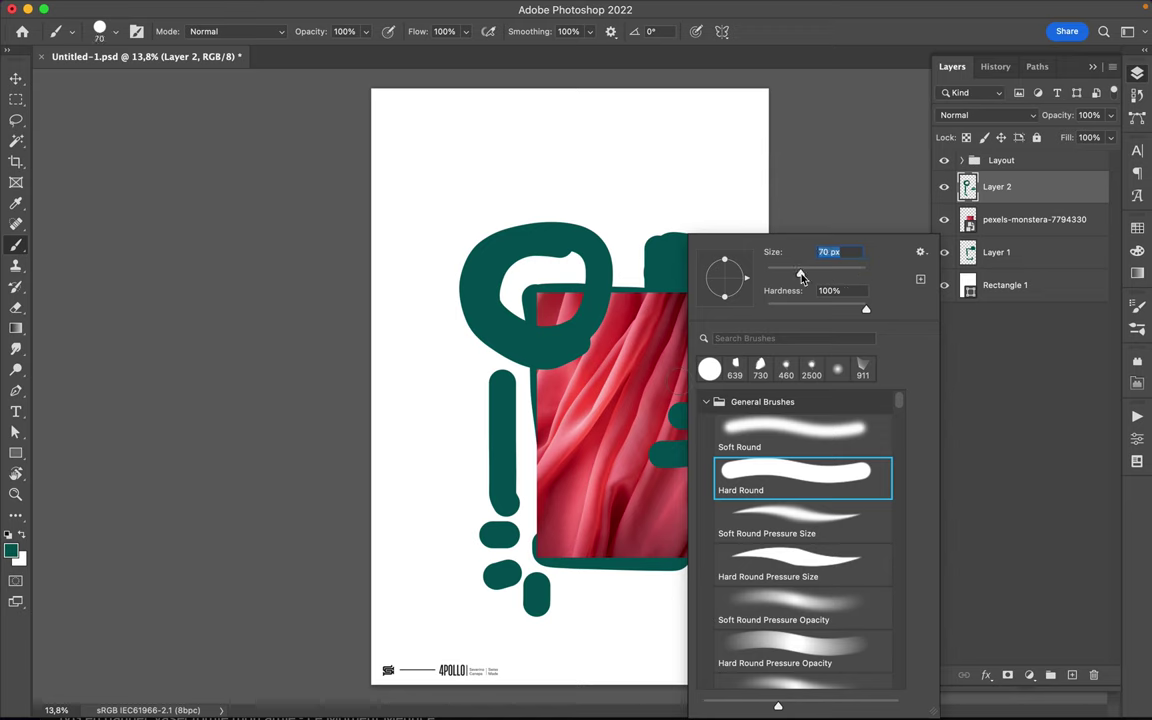
key(Return)
drag(527, 365, 527, 480)
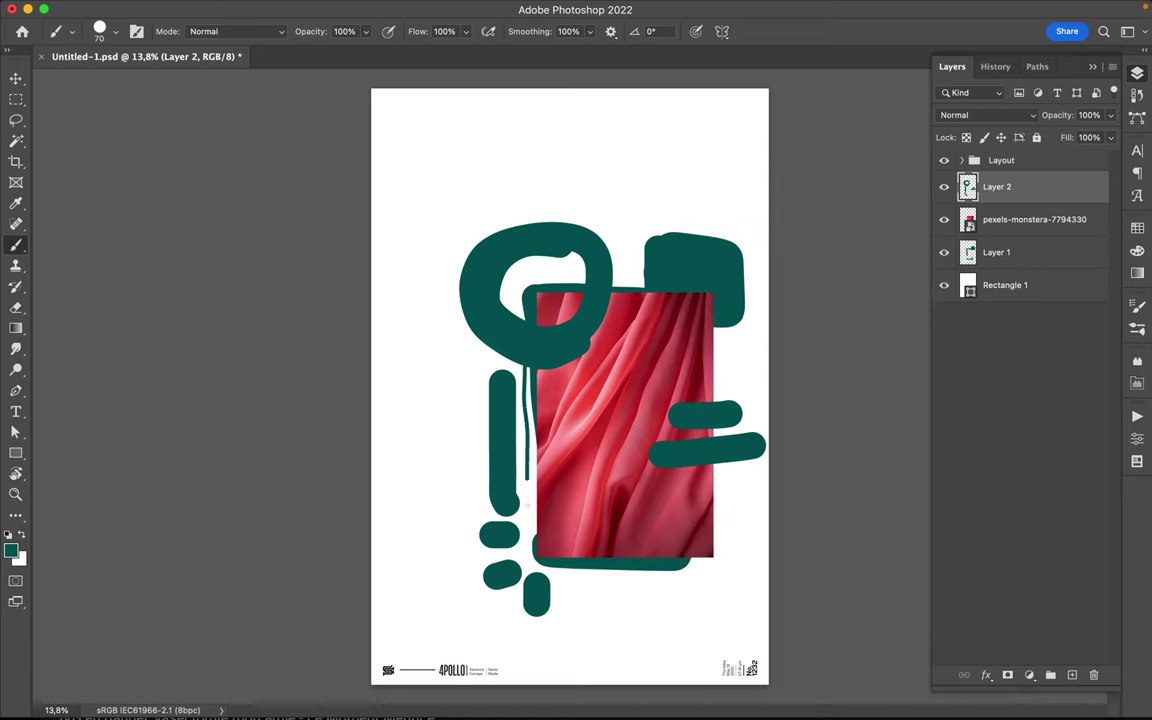
drag(720, 333, 722, 345)
drag(566, 174, 566, 212)
mouse_move(464, 239)
mouse_down()
mouse_move(410, 237)
mouse_move(426, 234)
mouse_up()
drag(466, 328, 433, 412)
drag(612, 239, 652, 171)
mouse_move(497, 222)
mouse_down()
mouse_move(475, 174)
mouse_move(483, 194)
mouse_move(471, 229)
mouse_up()
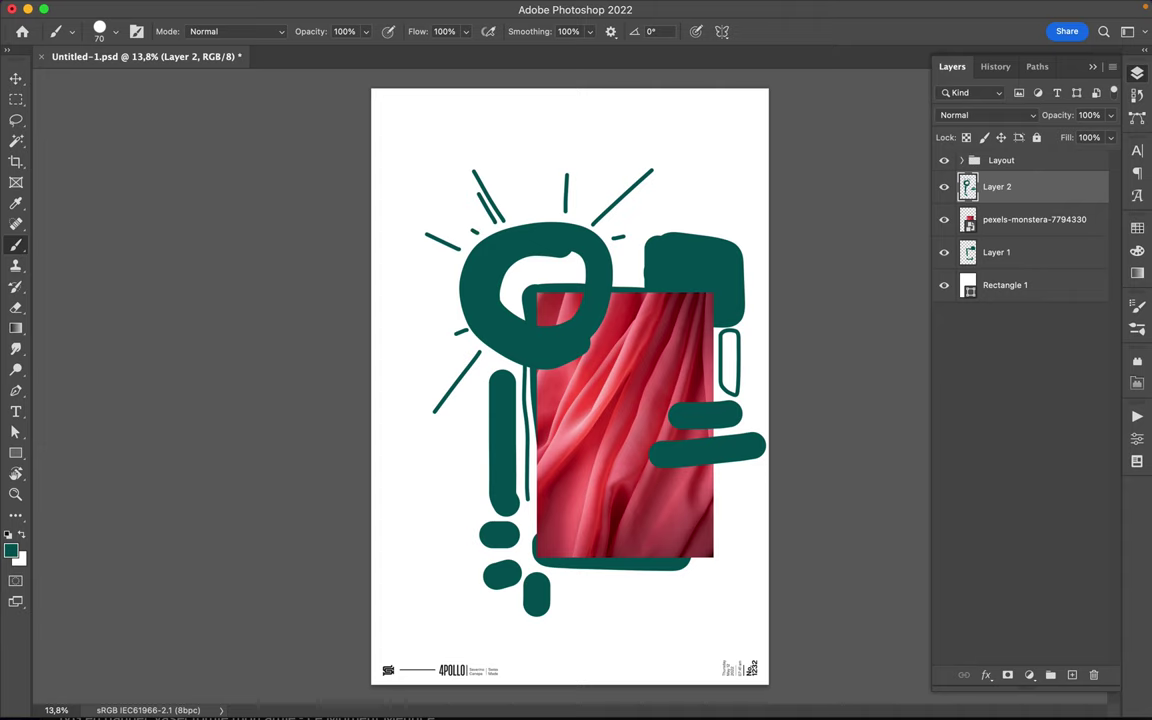
With an 11 px brush, hatch the ring's hole, loop the lower-left blob and sketch a square at the photo's bottom-right
right_click(523, 206)
text(11)
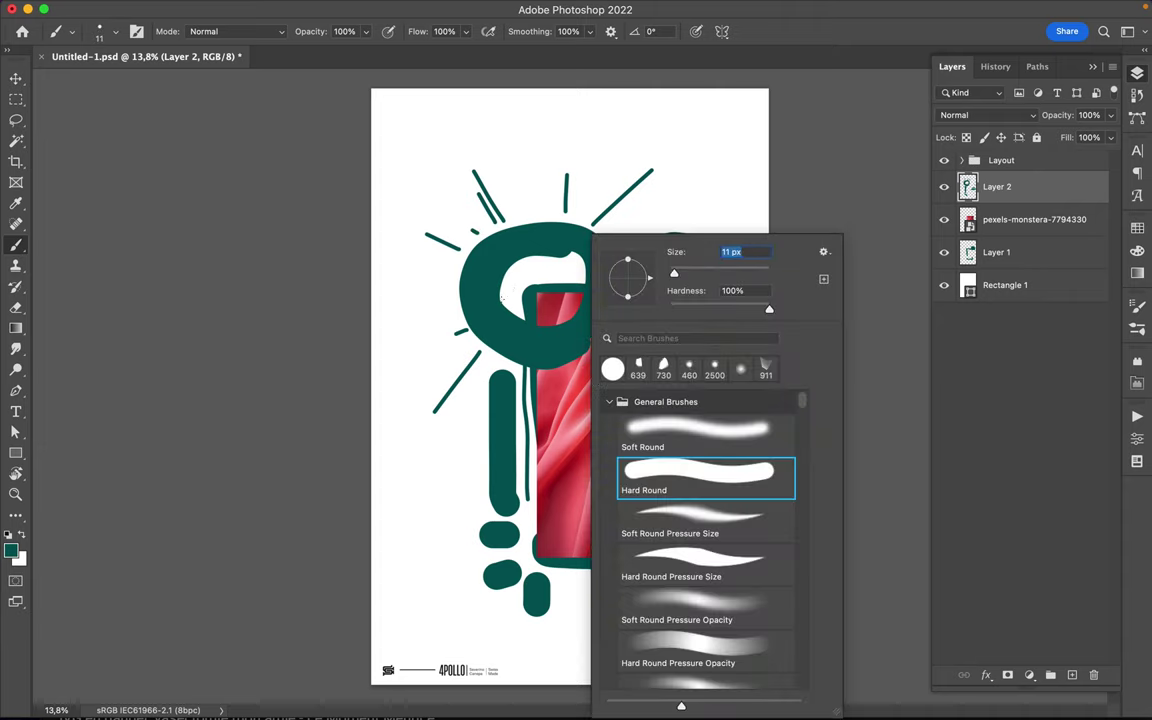
key(Return)
drag(503, 288, 582, 258)
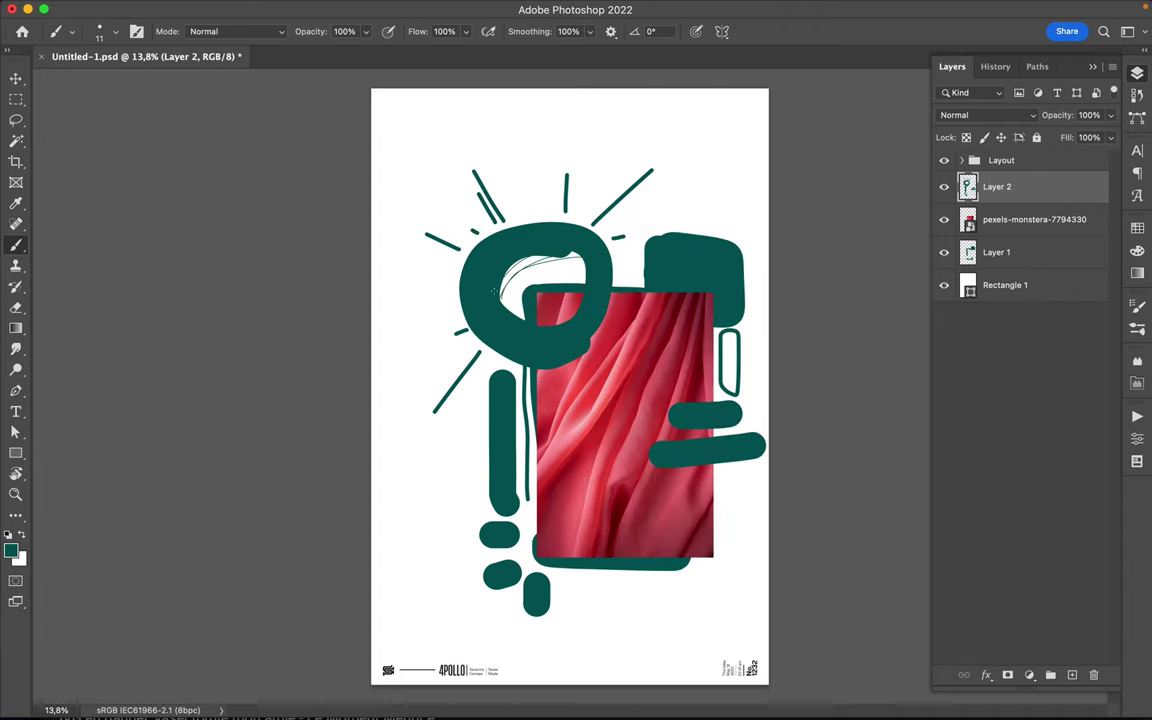
mouse_move(488, 561)
mouse_down()
mouse_move(492, 593)
mouse_move(516, 586)
mouse_move(508, 560)
mouse_move(477, 583)
mouse_move(518, 589)
mouse_up()
mouse_move(724, 517)
mouse_down()
mouse_move(650, 600)
mouse_move(657, 508)
mouse_move(703, 605)
mouse_move(731, 570)
mouse_move(730, 604)
mouse_up()
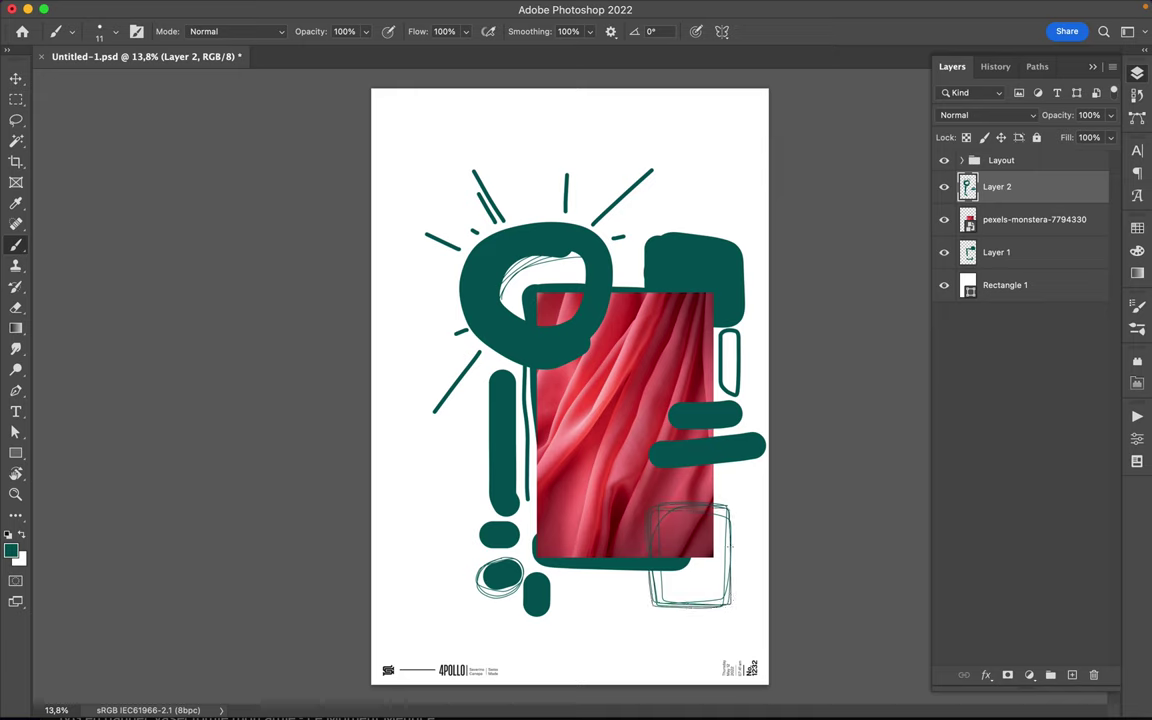
drag(648, 547, 654, 492)
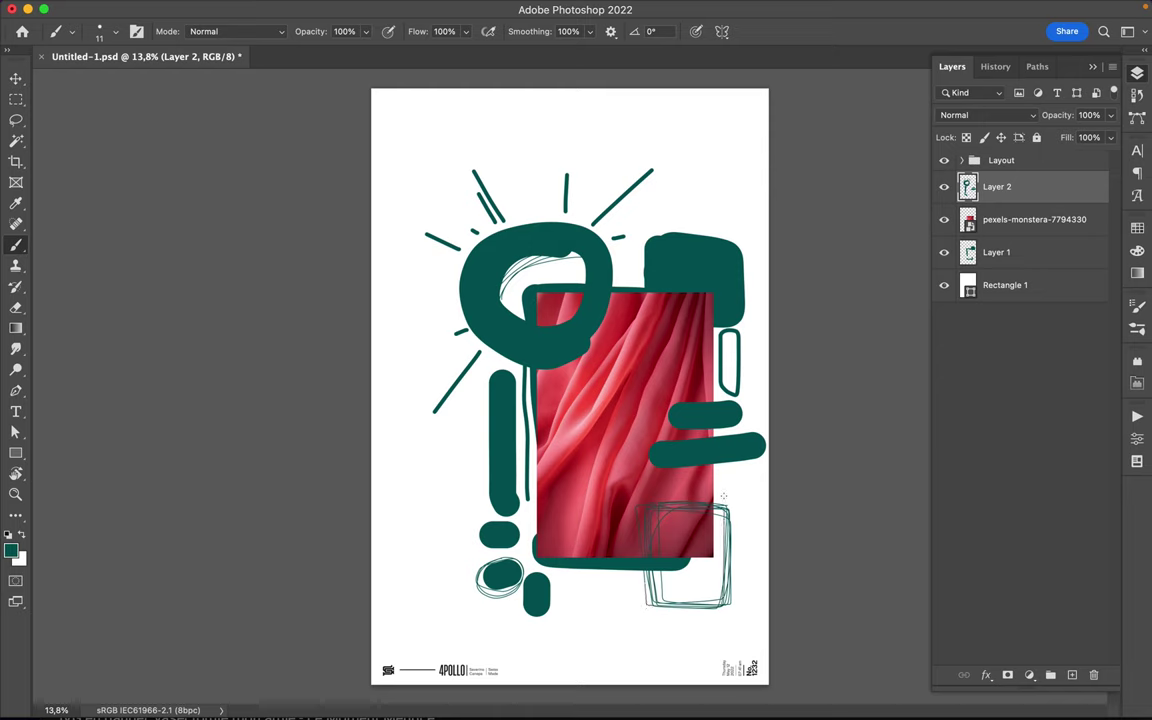
drag(737, 581, 729, 577)
At 36 px, draw an outline over the photo's lower-left and short strokes by the ring and right edge
right_click(634, 468)
drag(727, 277, 738, 277)
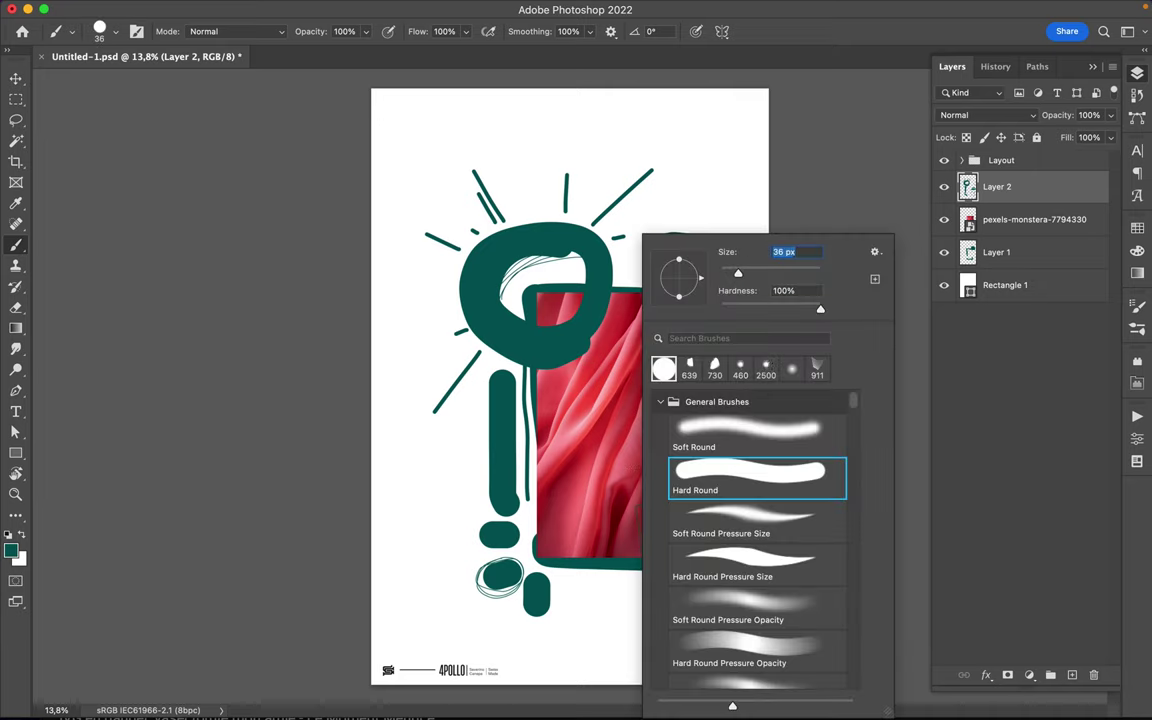
key(Return)
drag(567, 521, 570, 550)
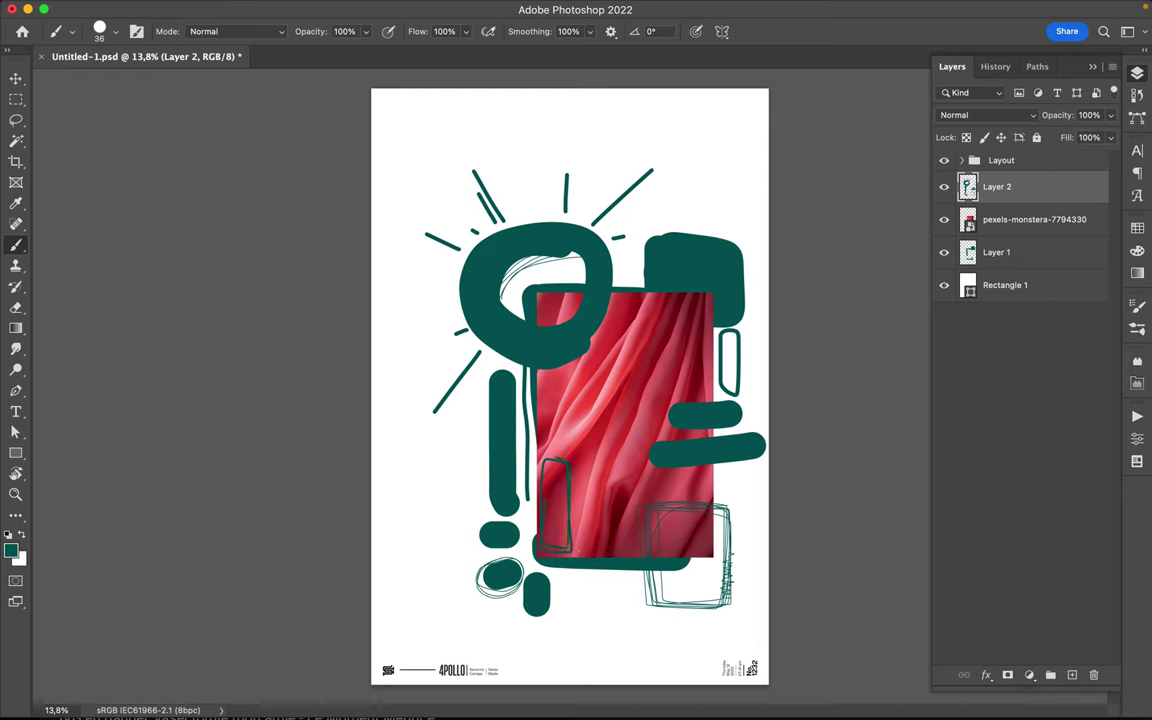
drag(457, 297, 456, 280)
drag(717, 472, 716, 496)
Add a small box and zigzag in the square, and dashes along the top-right block, ring and bar
mouse_move(645, 578)
mouse_down()
mouse_move(646, 603)
mouse_move(663, 588)
mouse_up()
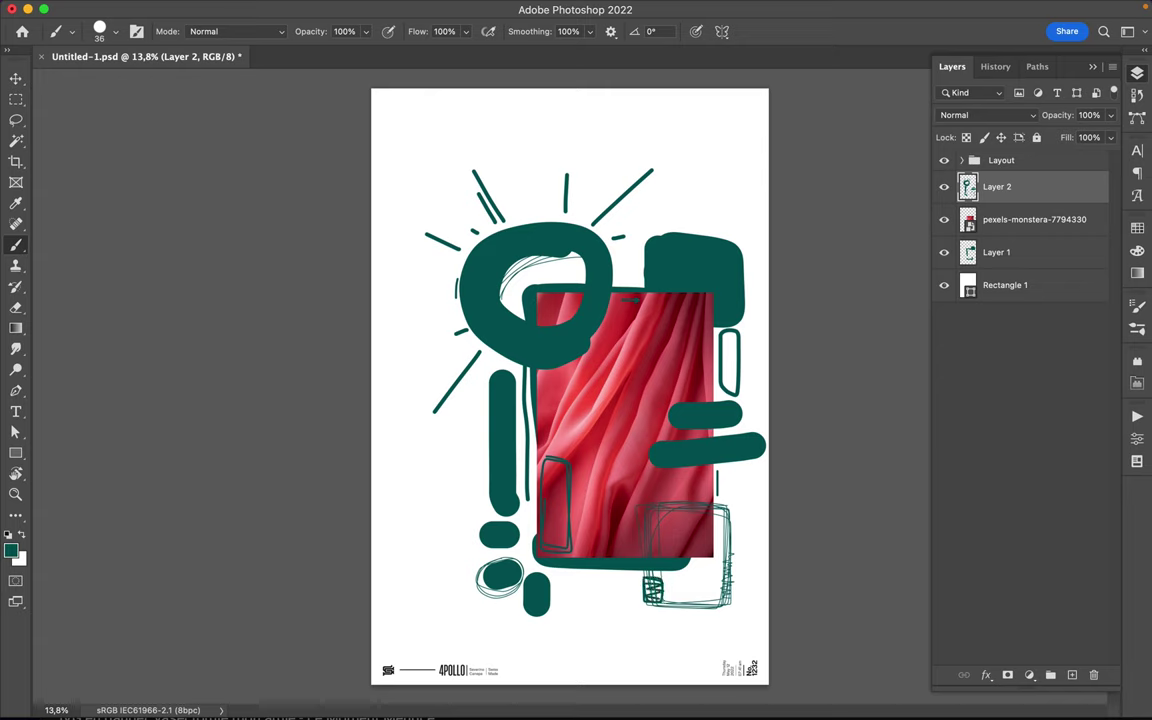
drag(713, 510, 730, 527)
drag(712, 510, 721, 525)
mouse_move(641, 265)
mouse_down()
mouse_move(676, 224)
mouse_move(698, 235)
mouse_up()
drag(518, 218, 589, 214)
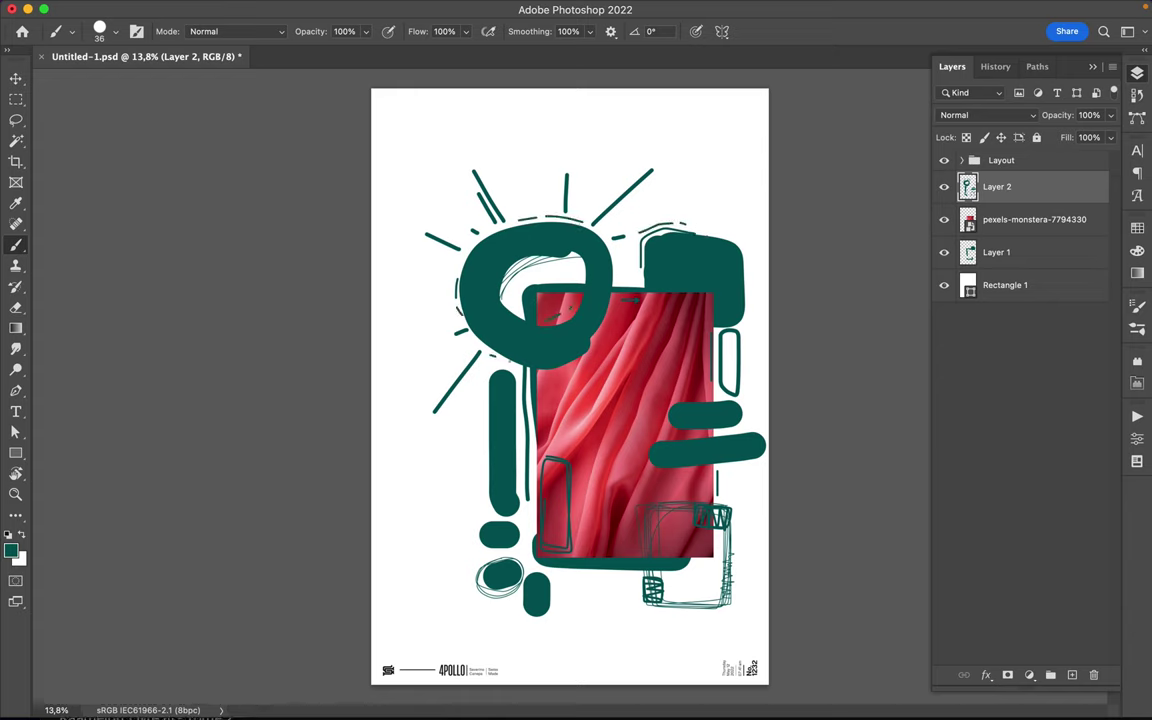
drag(486, 398, 484, 490)
Add Layer 3 above Layer 2 with teal as the paint colour
click(1034, 219)
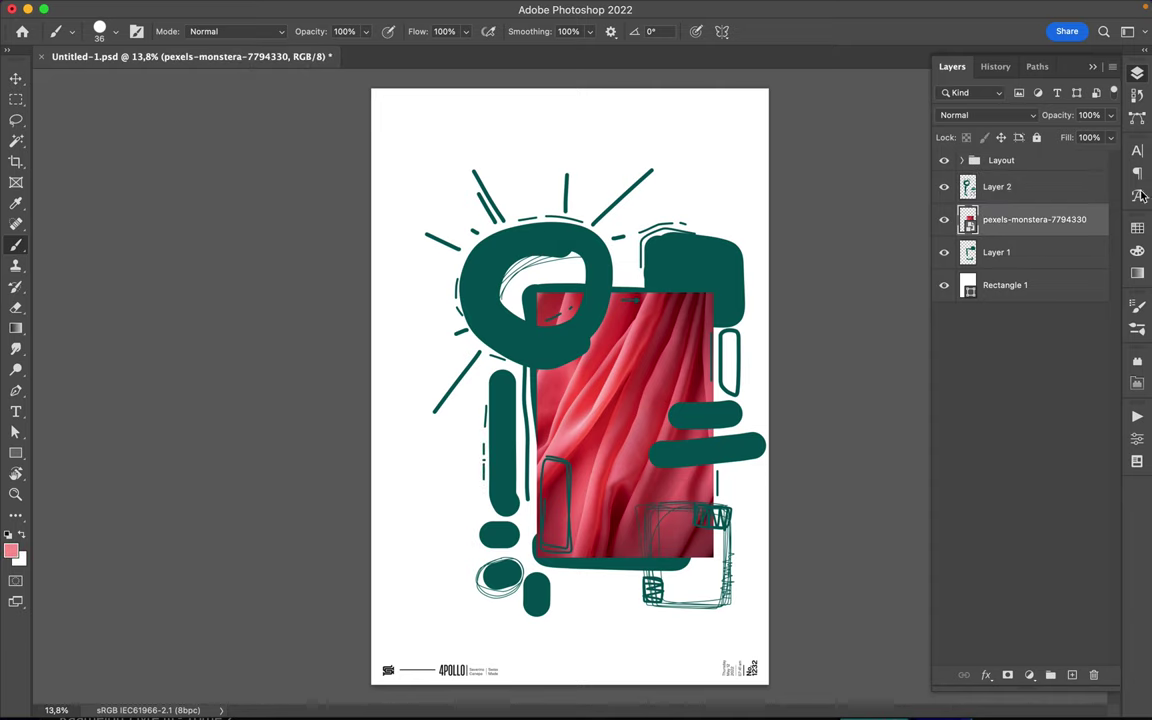
key(super+shift+alt+n)
click(1137, 227)
click(970, 266)
click(1137, 227)
drag(997, 219, 1039, 180)
Draw teal wavy lines, edge outlines and hatching around the ring, top-right block, bar and photo bottom
drag(474, 497, 378, 457)
mouse_move(484, 284)
mouse_down()
mouse_move(490, 308)
mouse_move(474, 307)
mouse_up()
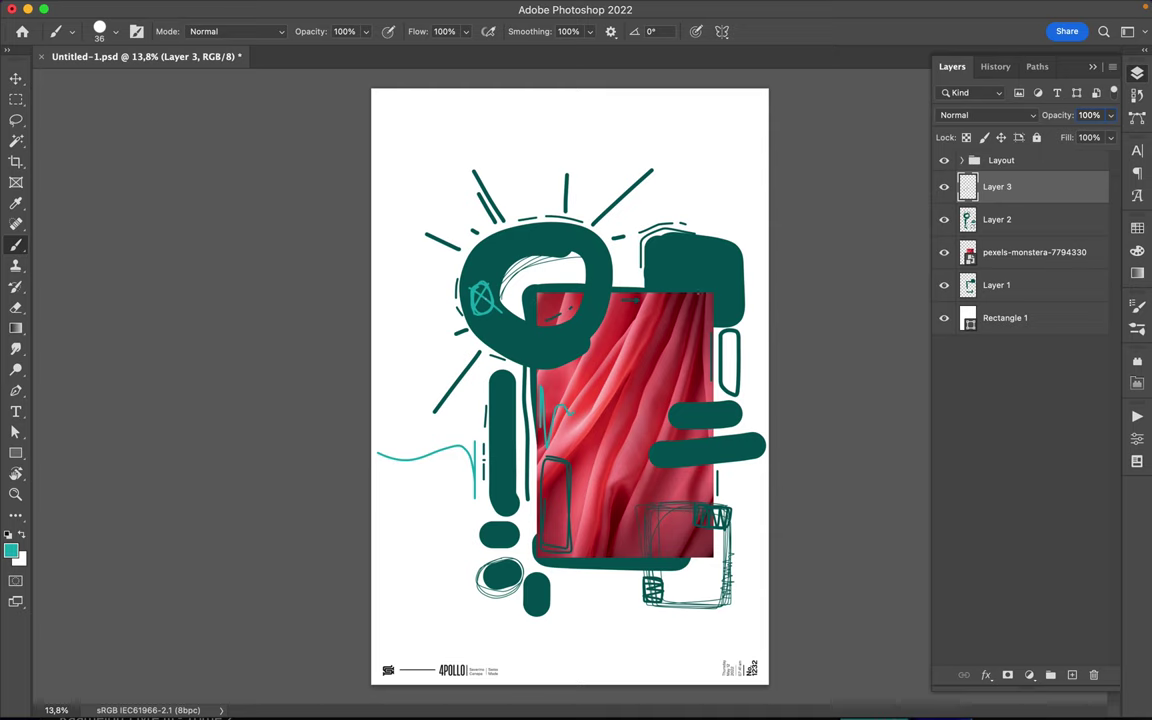
drag(648, 243, 667, 242)
drag(739, 252, 728, 321)
drag(727, 250, 728, 305)
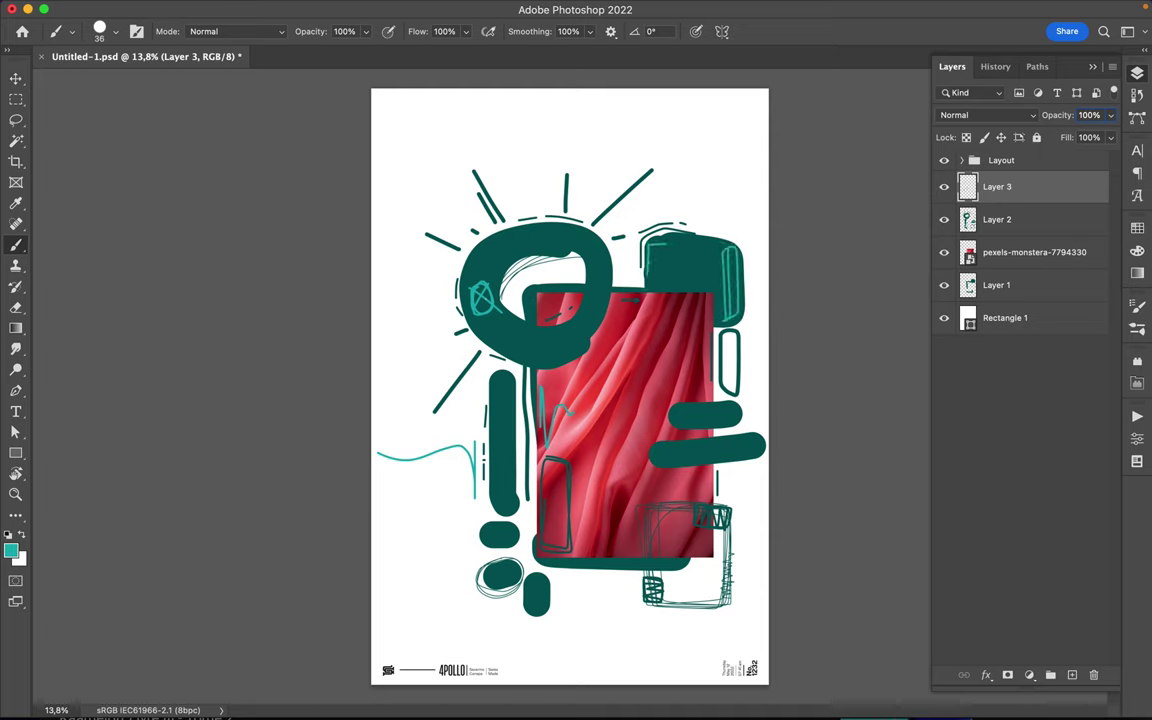
drag(733, 248, 731, 300)
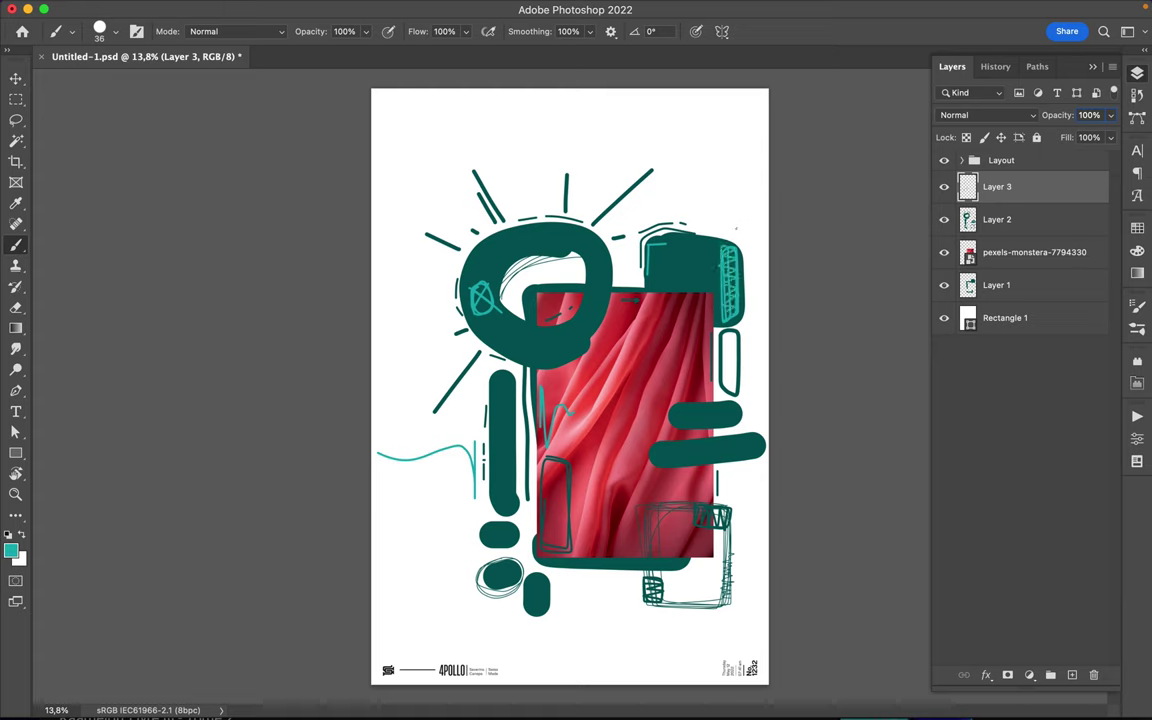
drag(618, 274, 627, 272)
drag(494, 378, 504, 408)
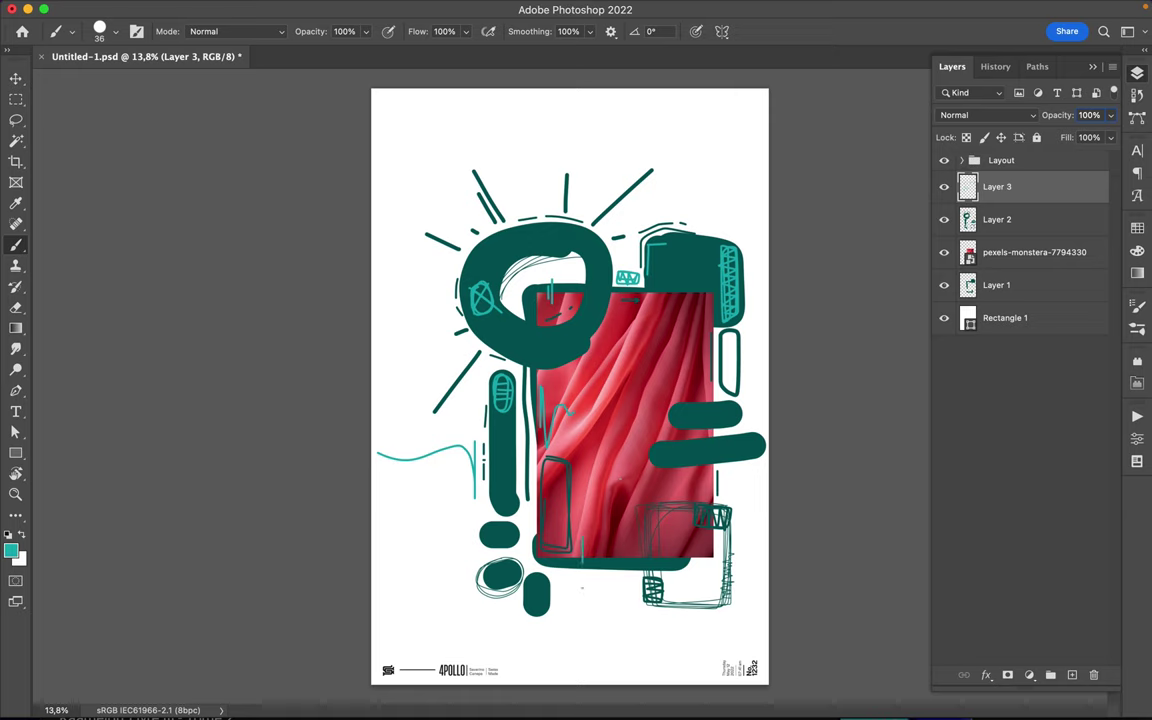
drag(587, 538, 587, 572)
drag(712, 547, 700, 565)
mouse_move(653, 465)
mouse_down()
mouse_move(712, 465)
mouse_move(690, 443)
mouse_up()
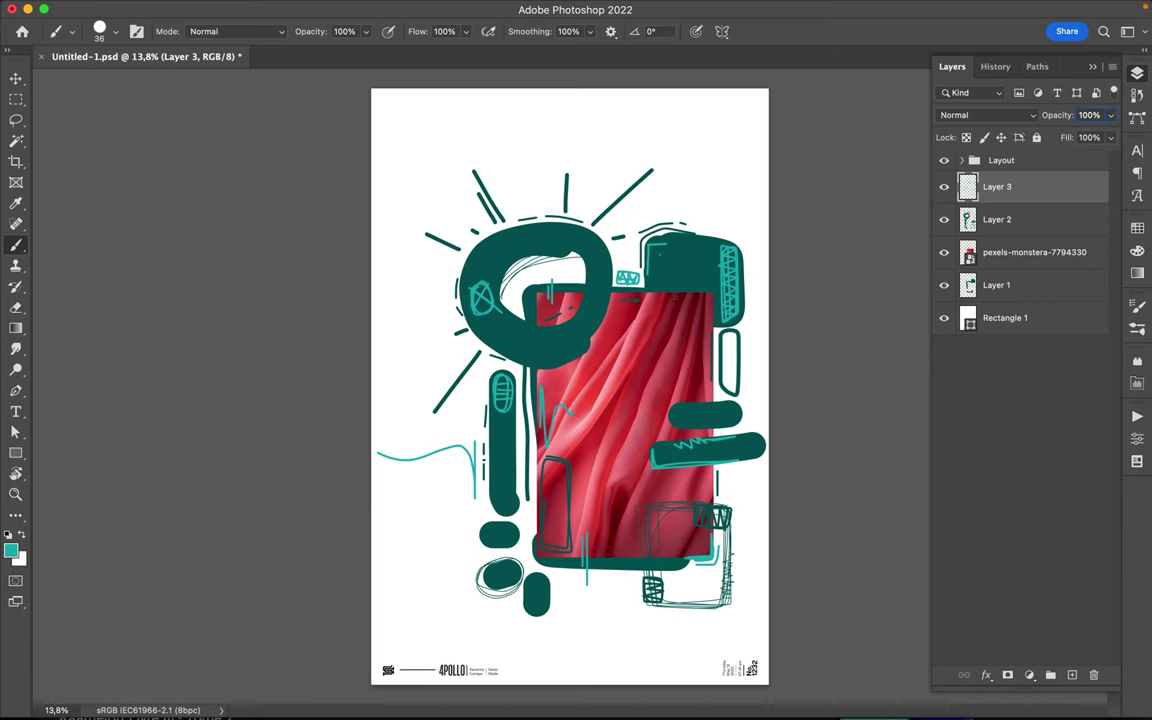
With a 9 px brush, line the top-right block's lower edge and draw an inner box with a diagonal
right_click(659, 254)
text(9)
key(Return)
drag(657, 282, 713, 287)
drag(660, 259, 659, 284)
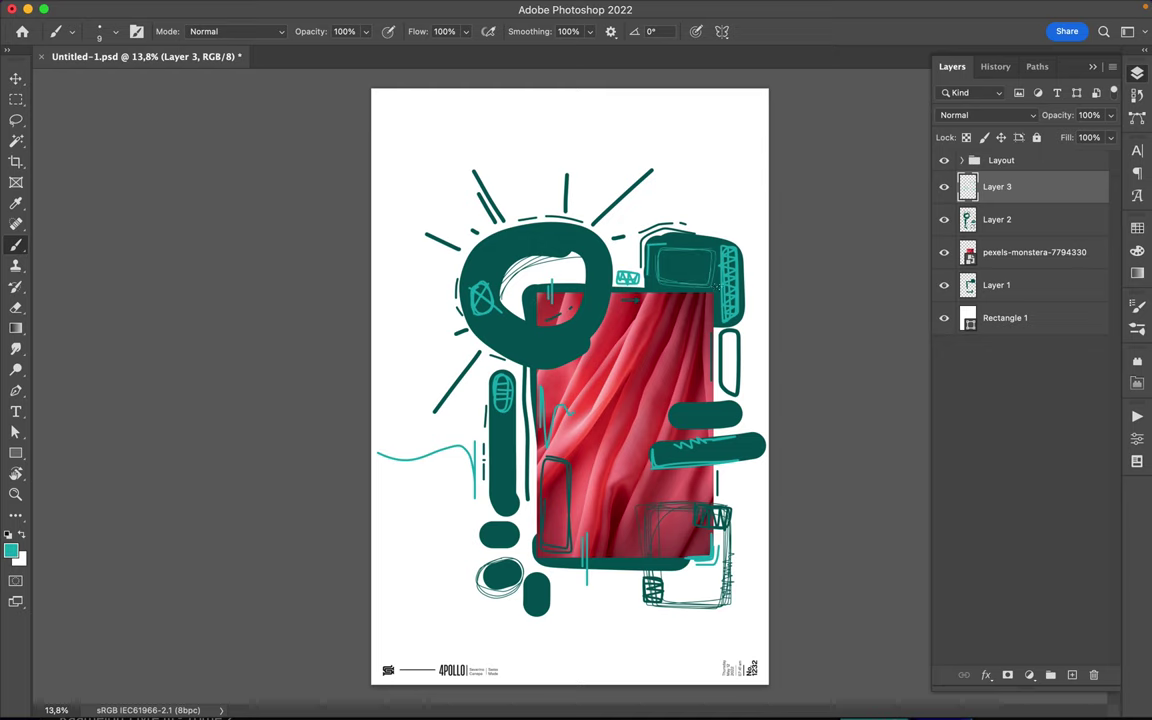
drag(685, 263, 711, 248)
Add light-teal zigzags and curves at upper right, left edge, the bottom pill and over the fabric
drag(691, 191, 767, 173)
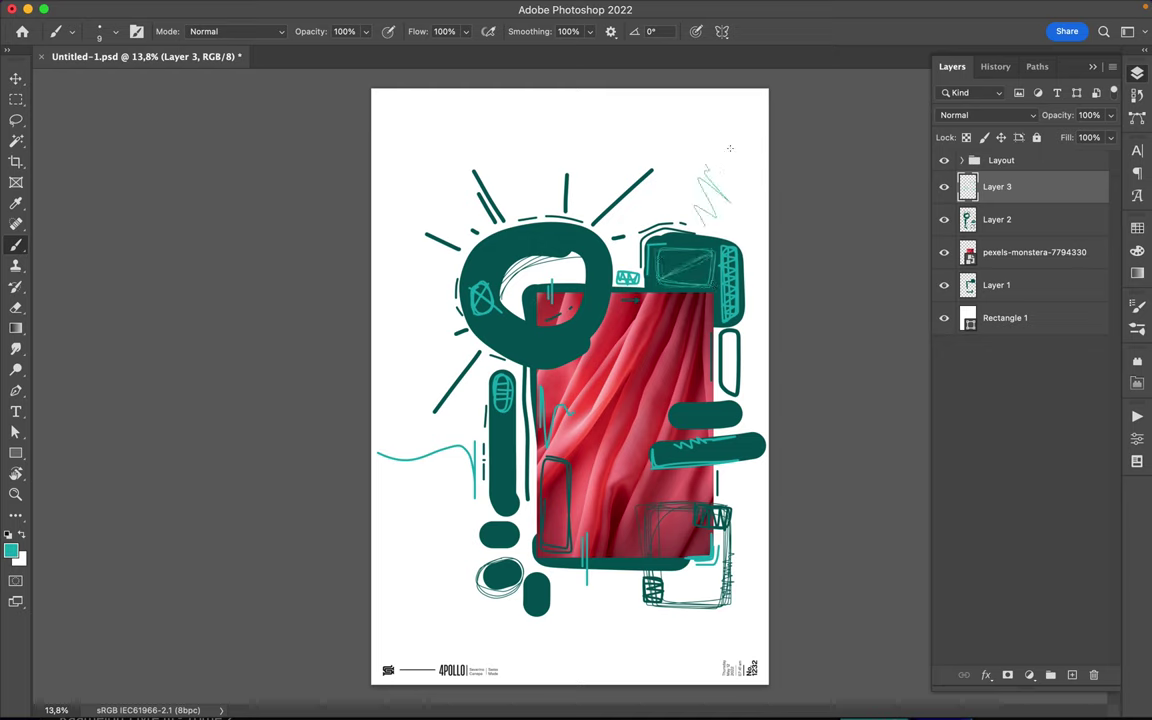
drag(372, 417, 424, 444)
scroll(537, 580, up, 3)
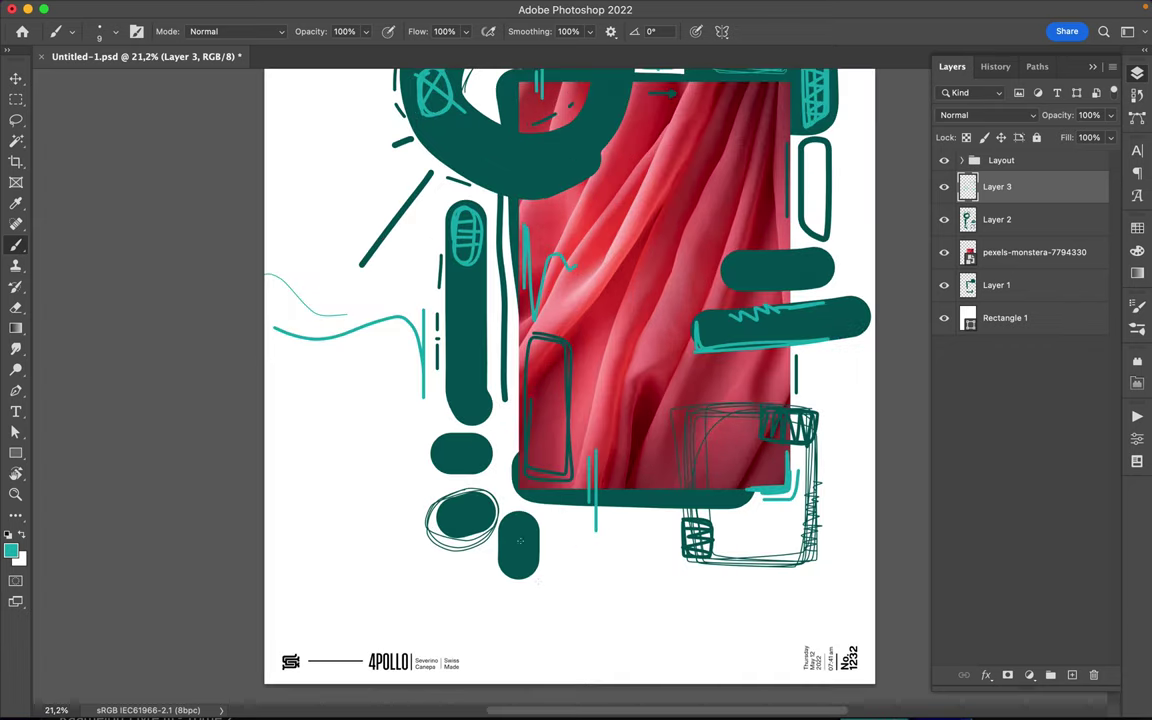
mouse_move(514, 530)
mouse_down()
mouse_move(520, 520)
mouse_move(458, 514)
mouse_up()
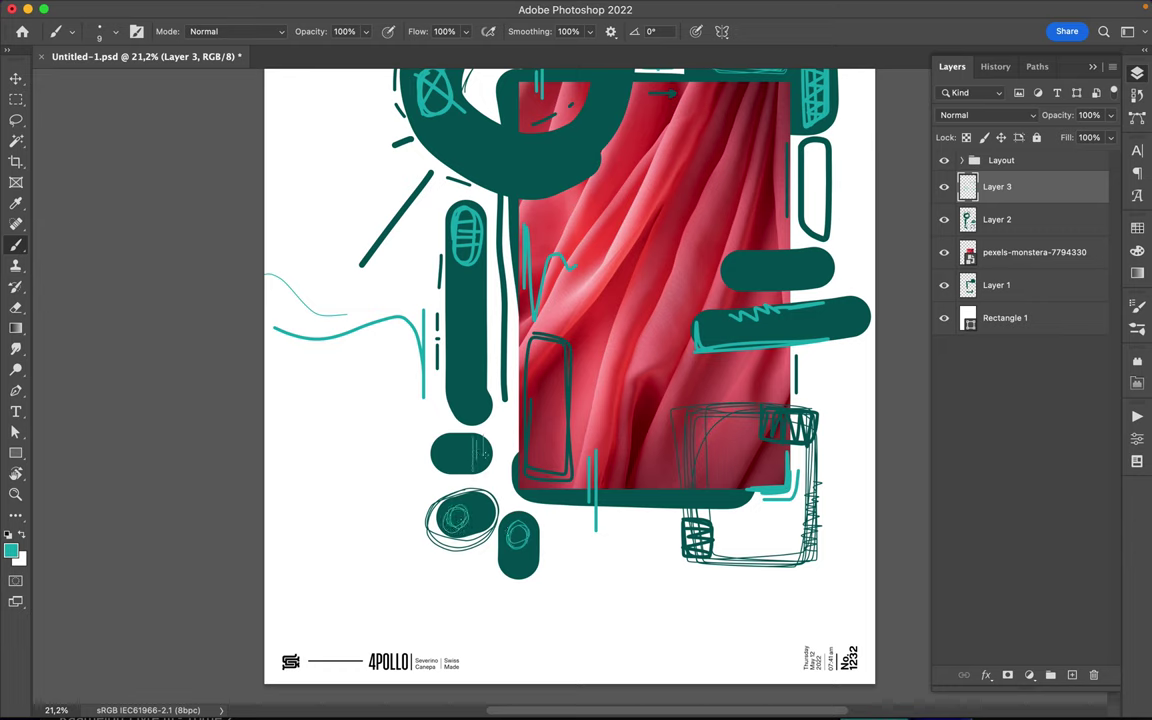
drag(617, 405, 645, 484)
scroll(667, 335, up, 3)
Lasso a fabric fragment onto its own layer above Layer 2, rotated about 90° inside the teal ring
key(v)
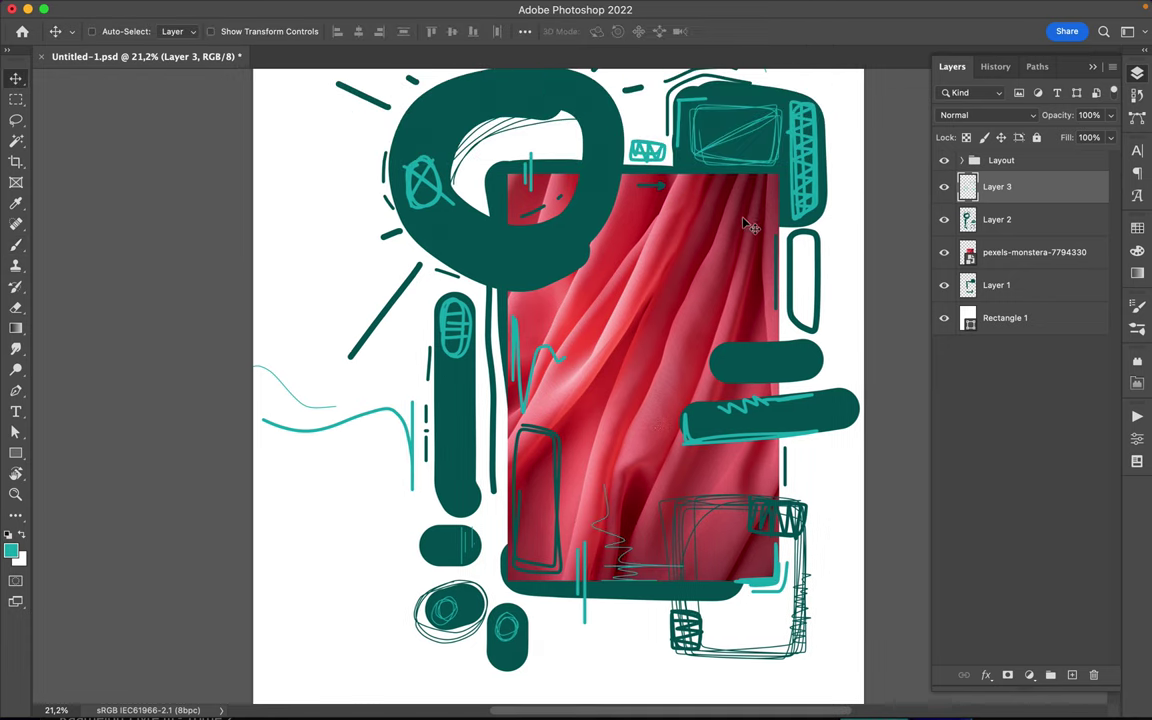
click(709, 208)
key(l)
drag(709, 208, 702, 206)
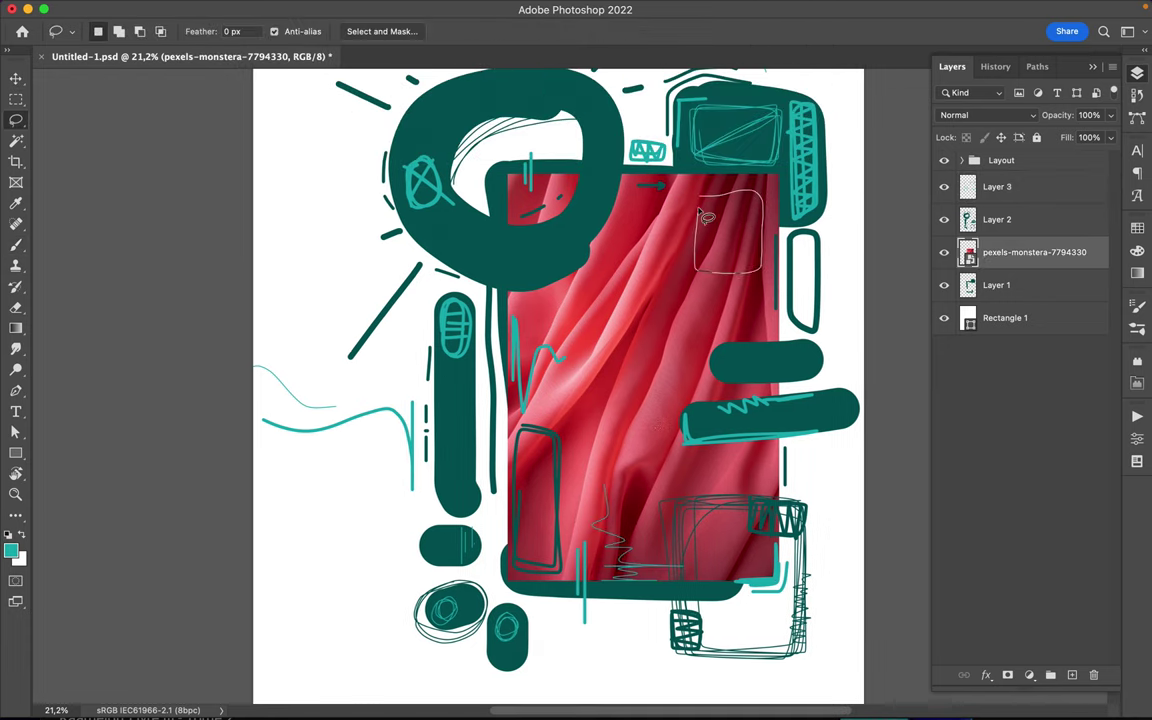
key(ctrl+j)
key(v)
drag(997, 252, 957, 219)
mouse_move(740, 190)
mouse_down()
mouse_move(515, 186)
mouse_move(488, 219)
mouse_move(511, 229)
mouse_move(482, 224)
mouse_up()
key(ctrl+t)
key(Return)
key(ctrl+t)
key(Return)
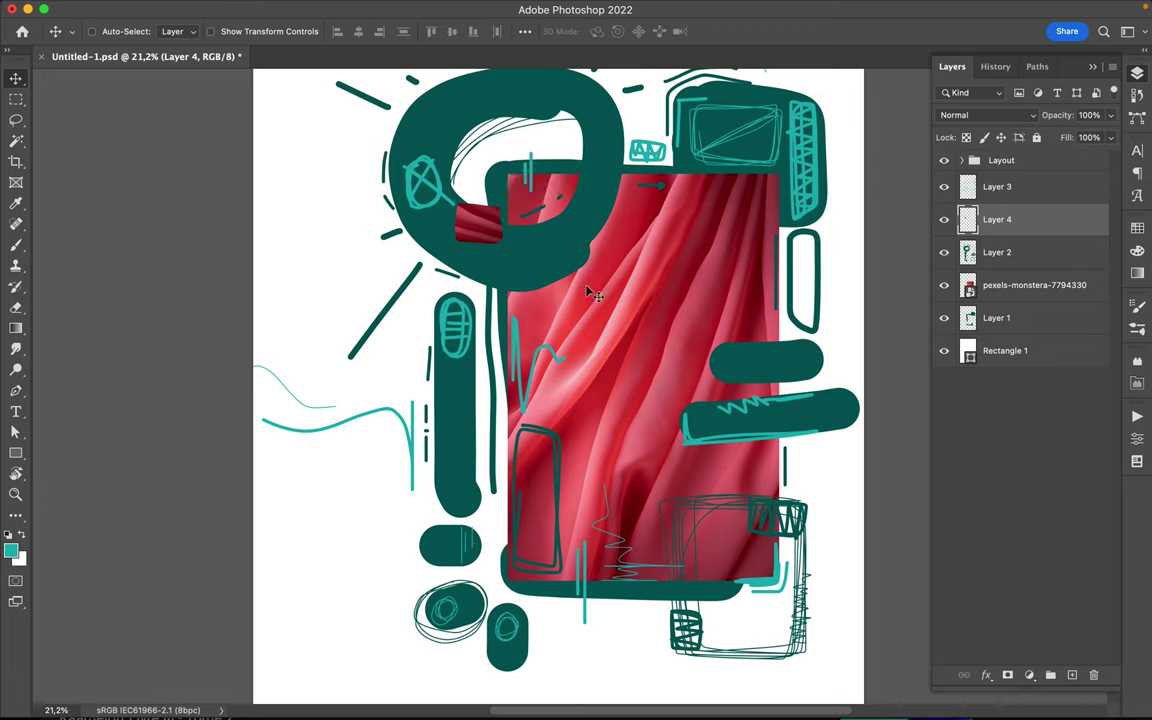
Cut a narrow fabric strip onto Layer 5 and turn it horizontal beneath the artwork
click(609, 309)
key(l)
drag(662, 186, 678, 188)
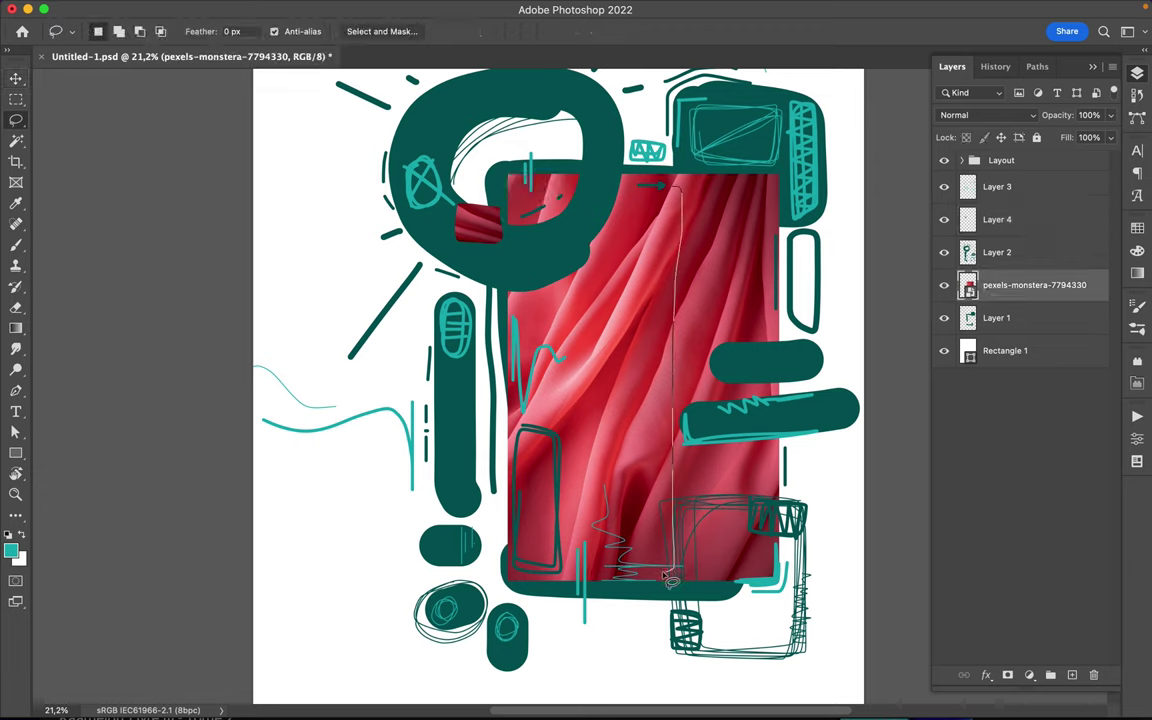
key(ctrl+j)
key(v)
drag(668, 296, 405, 306)
key(ctrl+0)
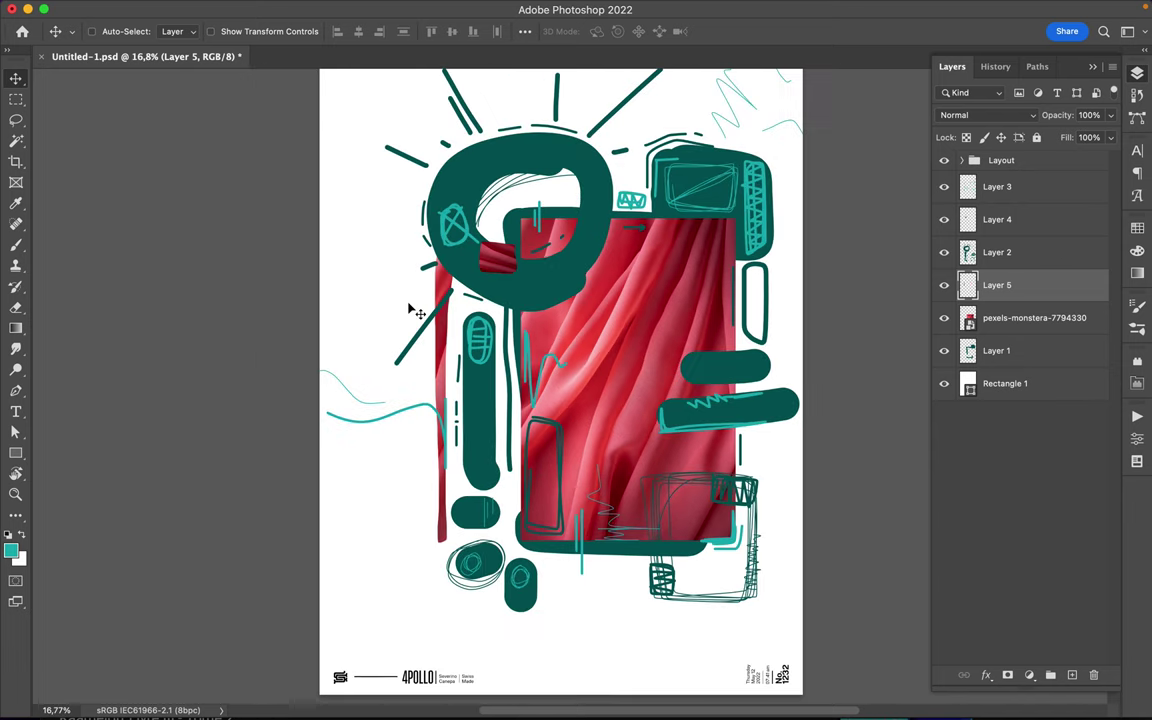
key(ctrl+t)
mouse_move(450, 545)
mouse_down()
mouse_move(600, 395)
mouse_move(595, 595)
mouse_up()
key(Return)
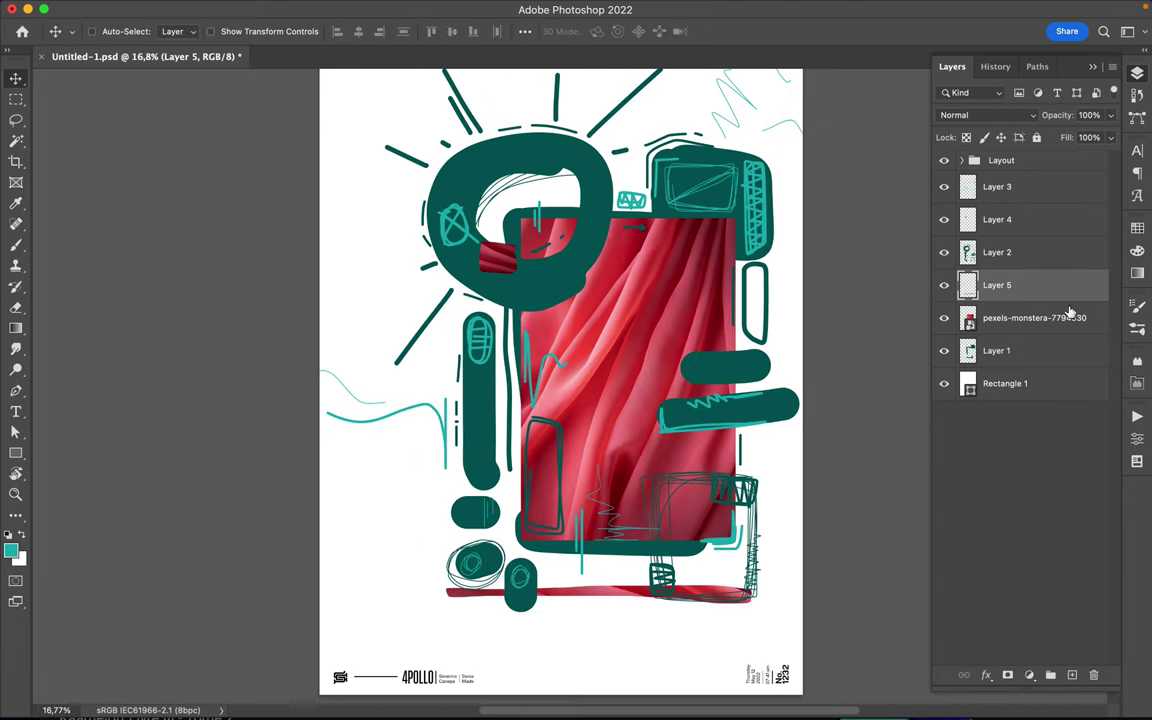
Pick light cyan from Swatches as the brush colour
click(1137, 228)
key(F7)
key(b)
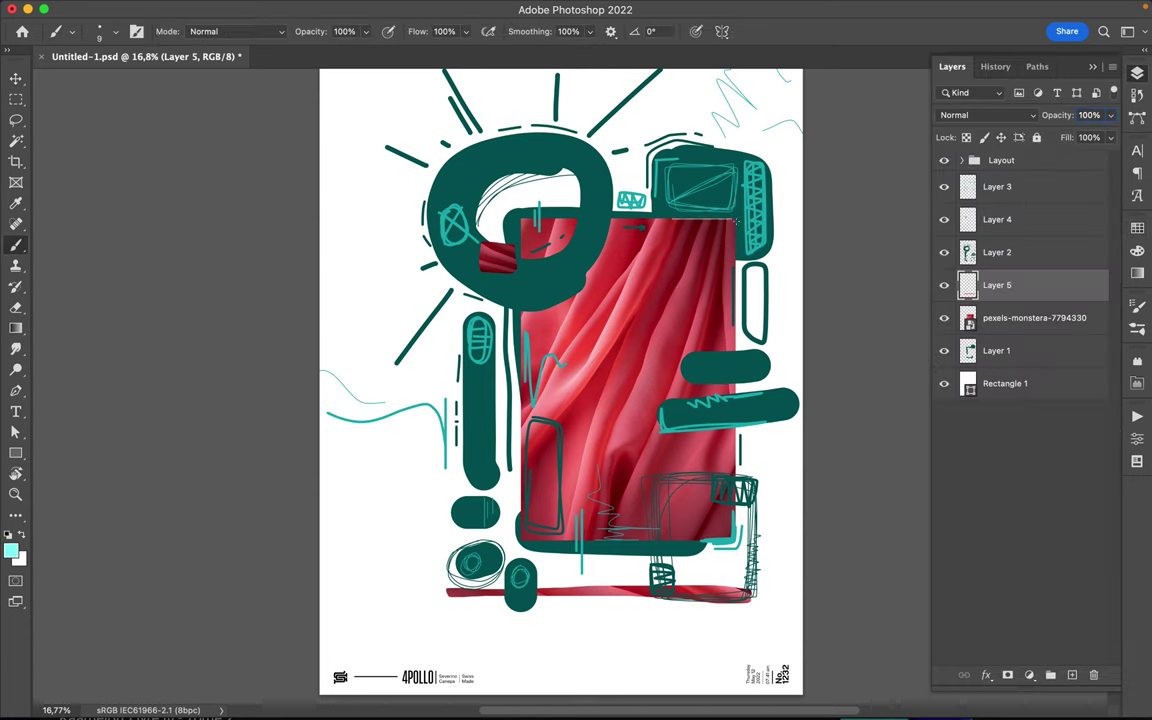
Sketch a light box outline on the upper-right fabric and faint strokes beside the left pills
mouse_move(676, 222)
mouse_down()
mouse_move(738, 240)
mouse_move(676, 220)
mouse_move(723, 262)
mouse_up()
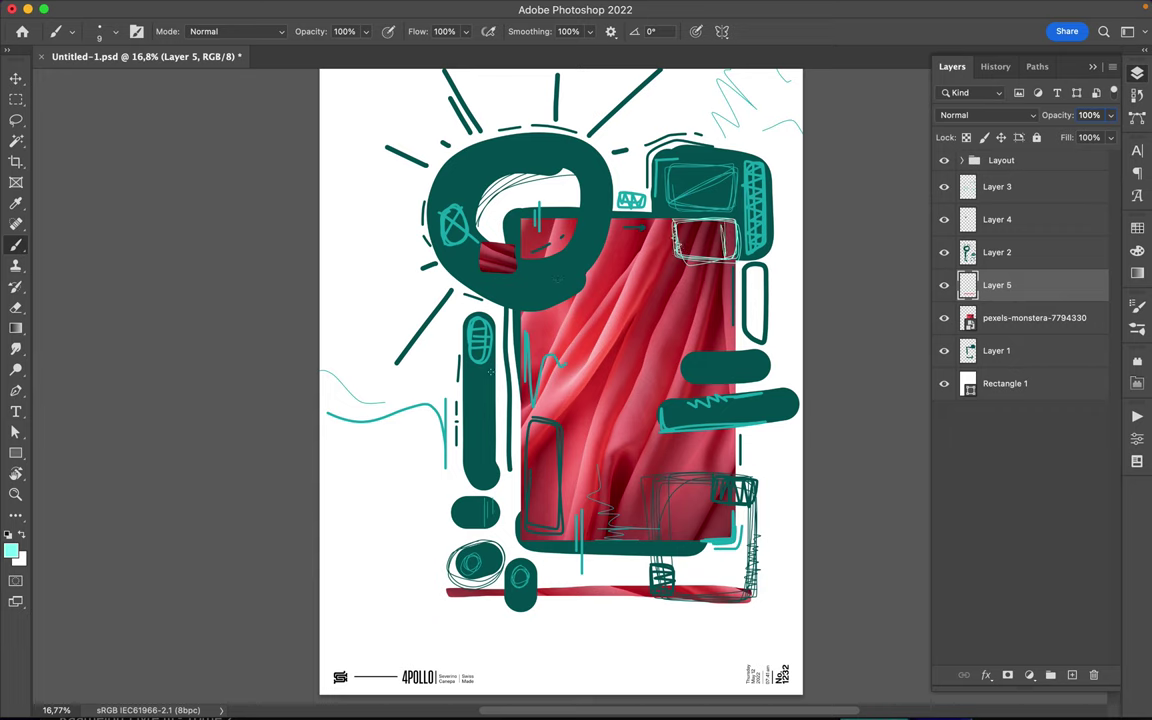
drag(447, 348, 447, 387)
drag(448, 468, 413, 531)
On new top Layer 6, trace a thin light curve along the teal ring with squiggles below
key(super+minus)
key(alt+period)
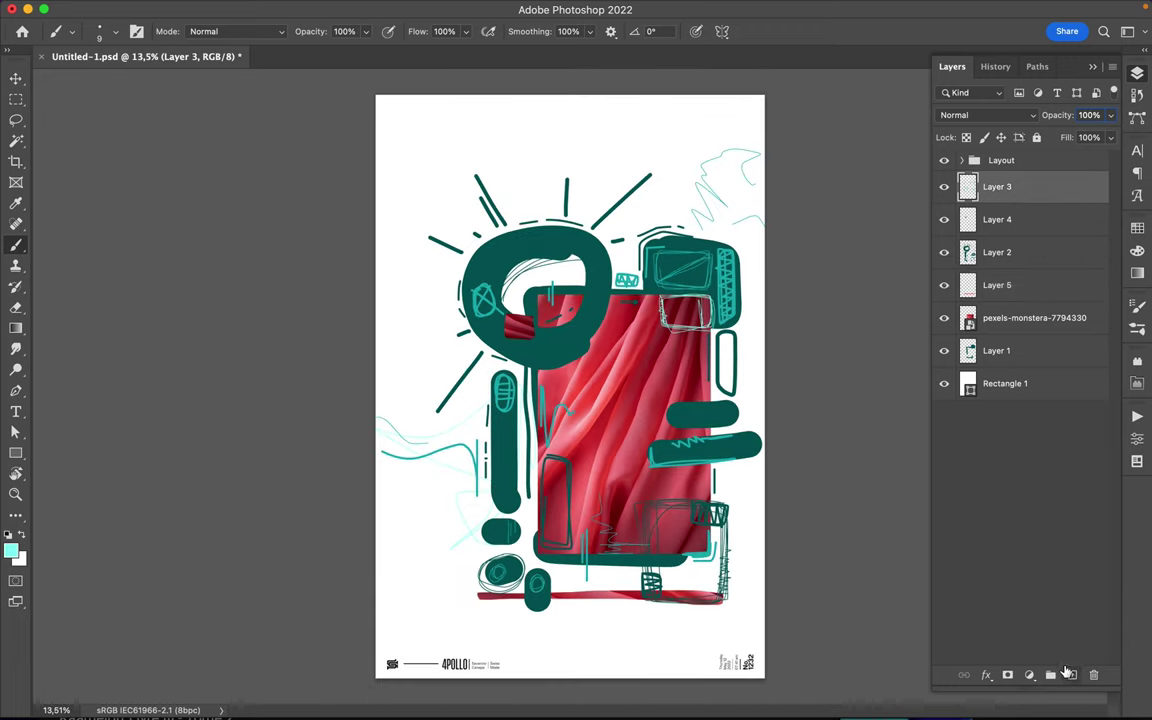
key(super+shift+alt+n)
drag(503, 240, 588, 236)
mouse_move(545, 355)
mouse_down()
mouse_move(582, 340)
mouse_move(554, 352)
mouse_up()
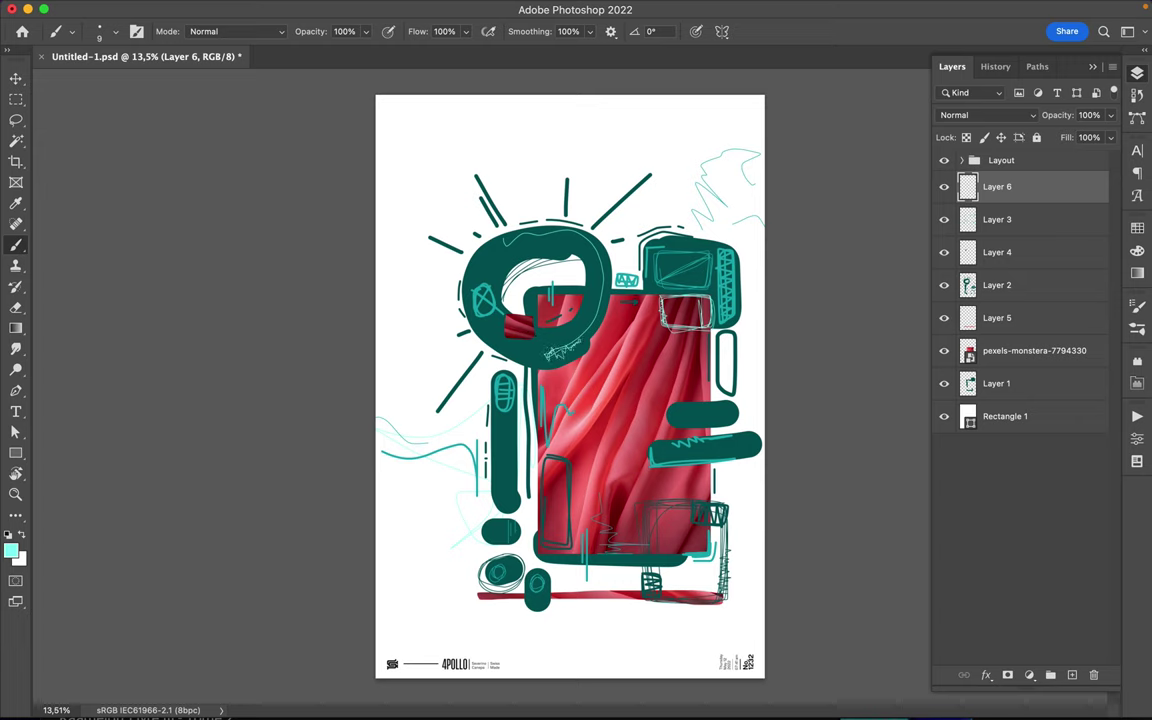
Sketch two small rounded-square outlines on the teal bars and set the brush to 59 px
drag(744, 440, 741, 441)
drag(684, 404, 680, 405)
scroll(571, 385, up, 5)
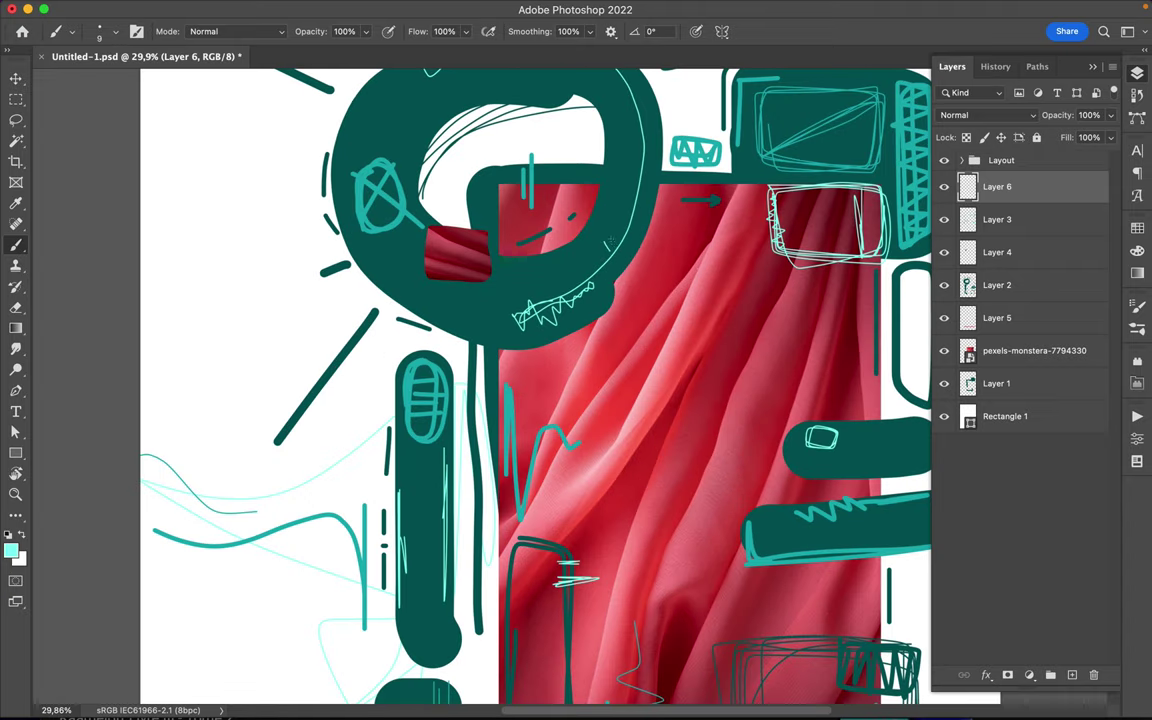
scroll(561, 385, down, 2)
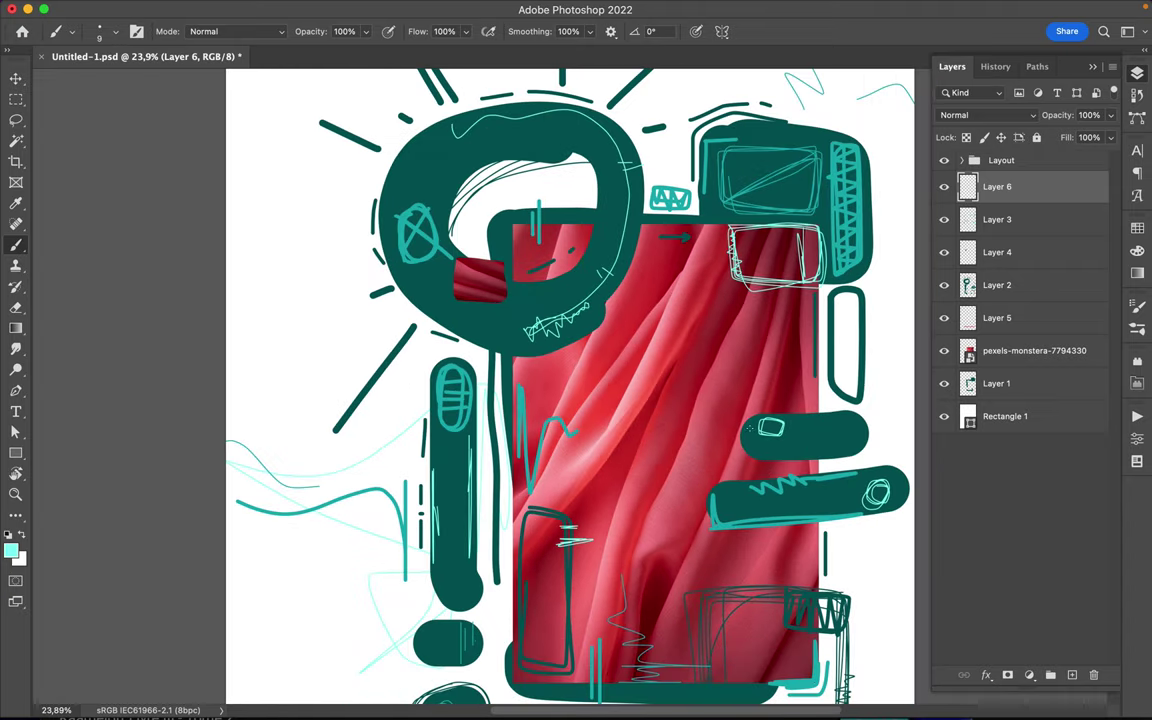
right_click(735, 231)
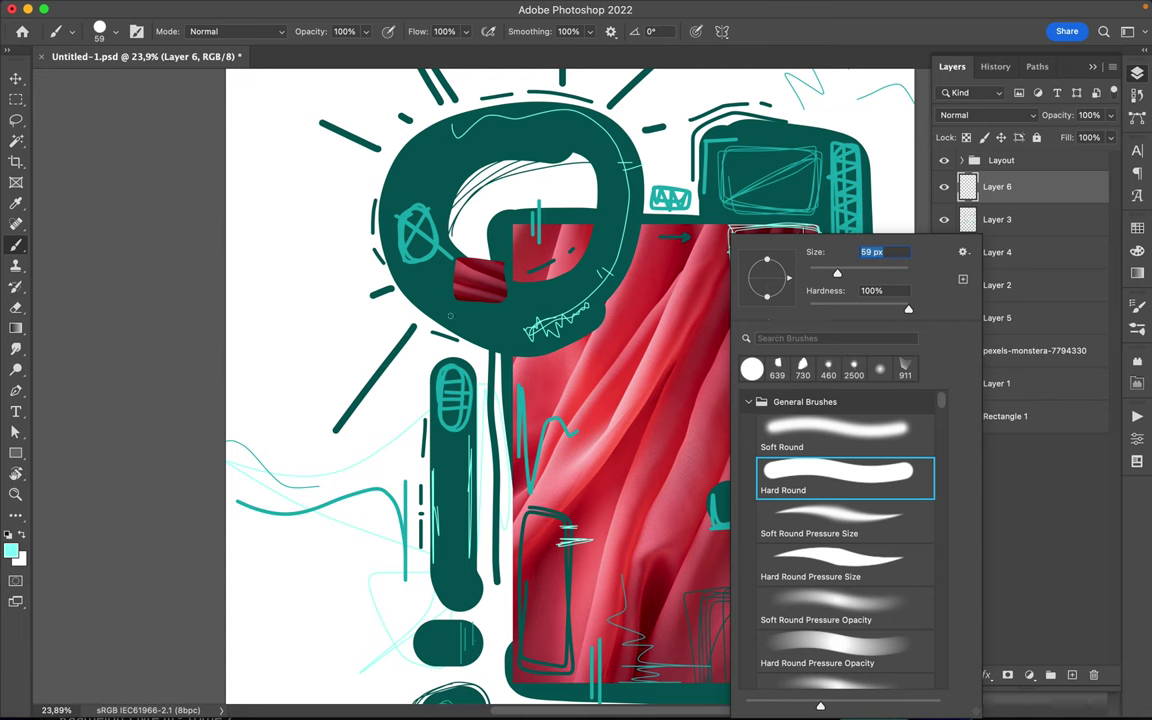
At 59 px, add cyan dashes, loops and a rounded-rectangle outline on the ring, box and fabric
key(Return)
drag(797, 343, 793, 341)
scroll(574, 380, down, 3)
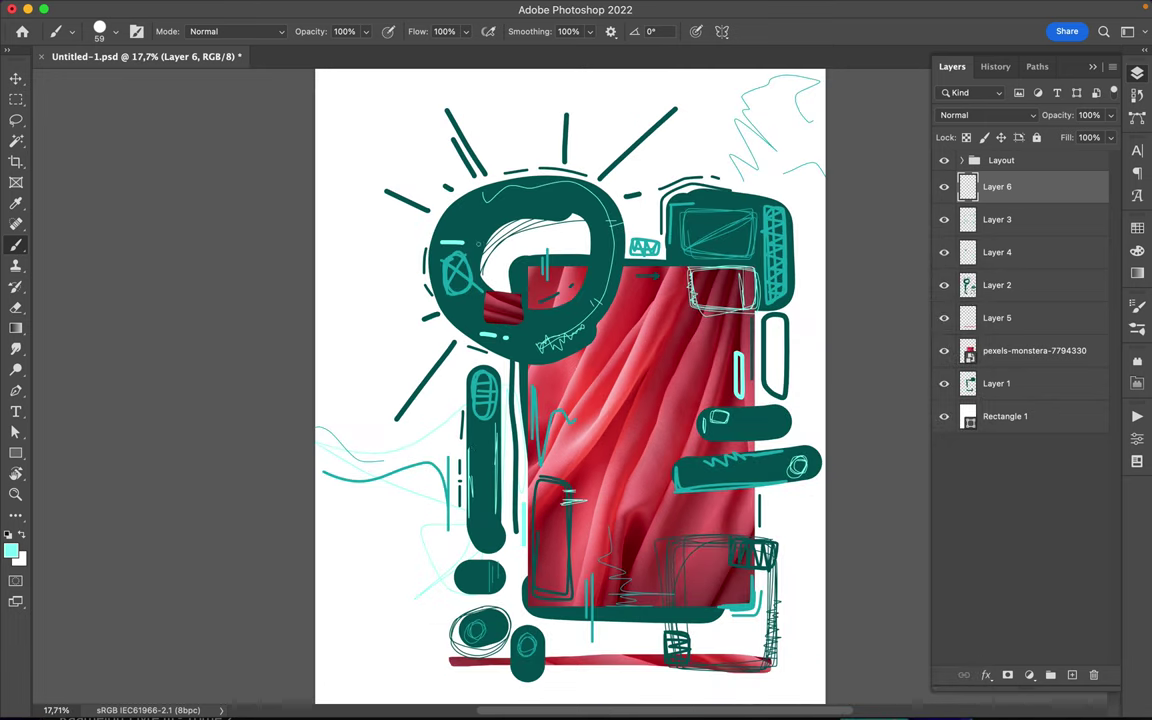
drag(460, 221, 481, 221)
drag(720, 207, 754, 207)
drag(772, 367, 772, 336)
drag(632, 506, 630, 524)
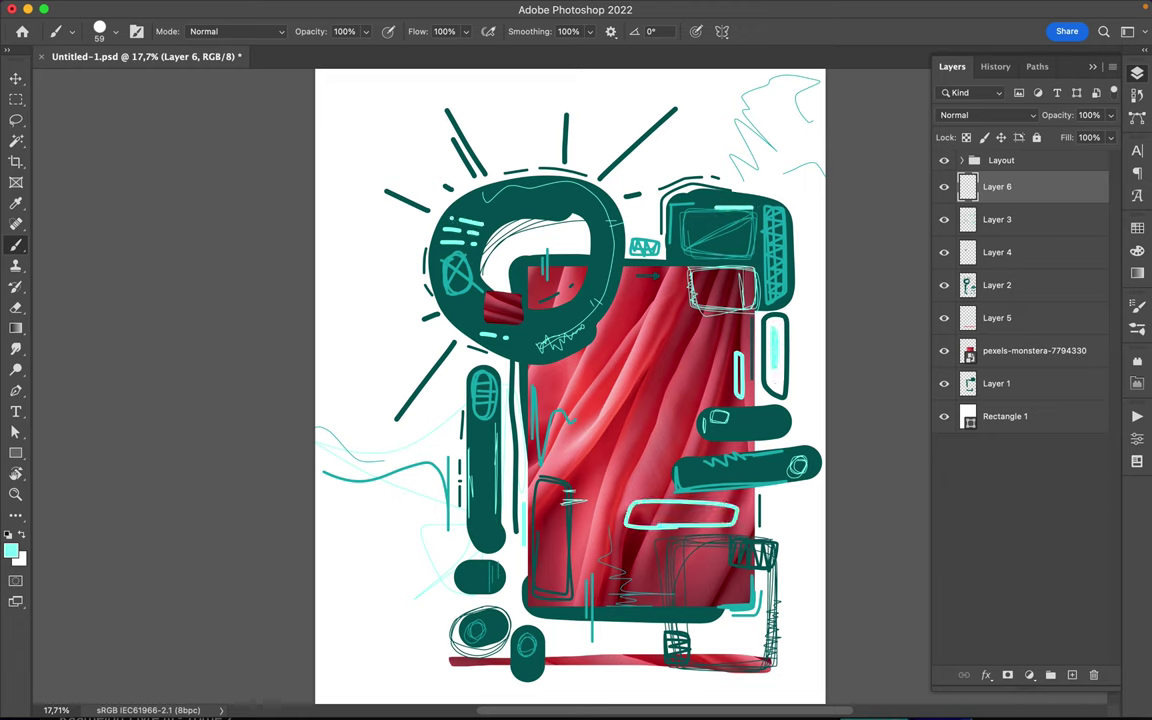
At 156 px, paint solid cyan blobs and curves on the fabric, ring, left pill and top-right box
right_click(600, 206)
text(156)
key(Return)
drag(622, 300, 634, 345)
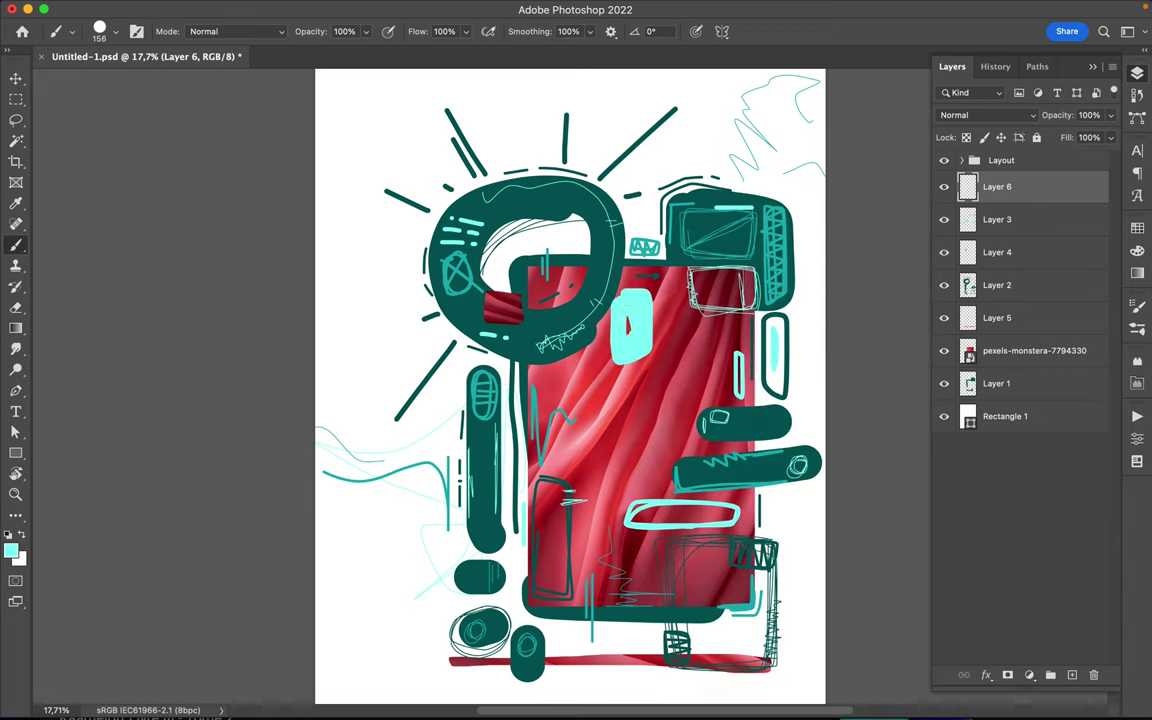
drag(551, 537, 575, 628)
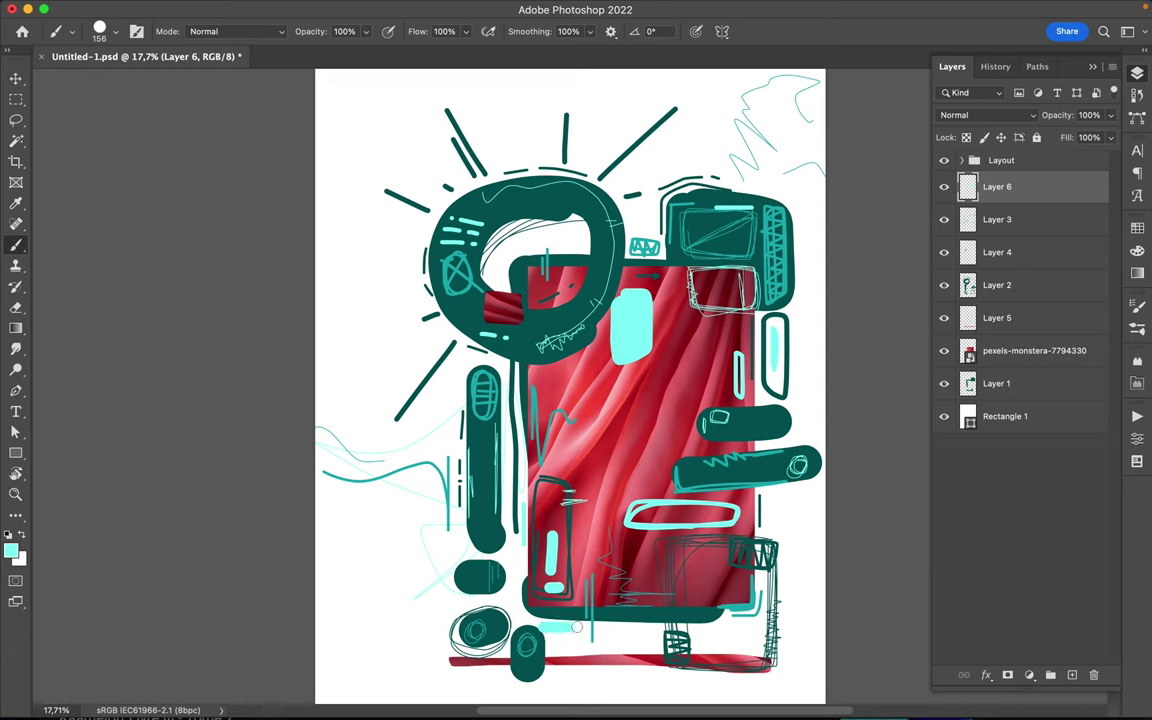
drag(458, 357, 458, 390)
drag(524, 248, 492, 262)
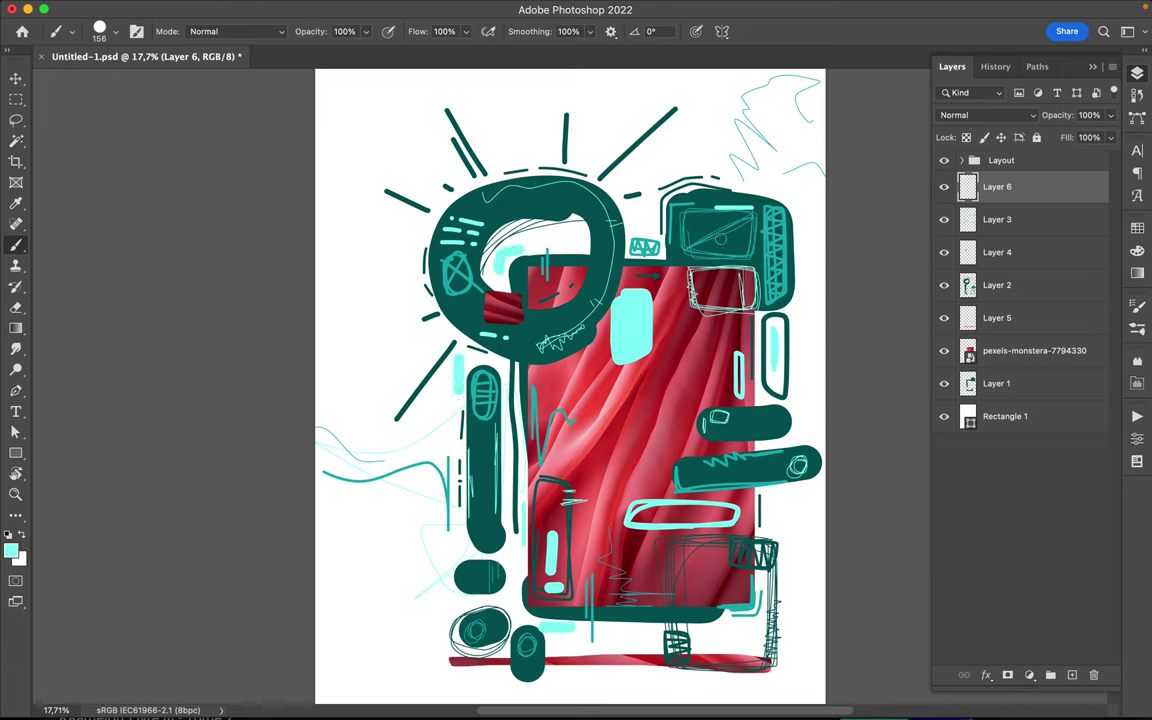
drag(726, 246, 748, 232)
Paint a cyan accent on a new layer below Layer 1, add ring-top dashes on Layer 6, and save
key(ctrl+shift+alt+n)
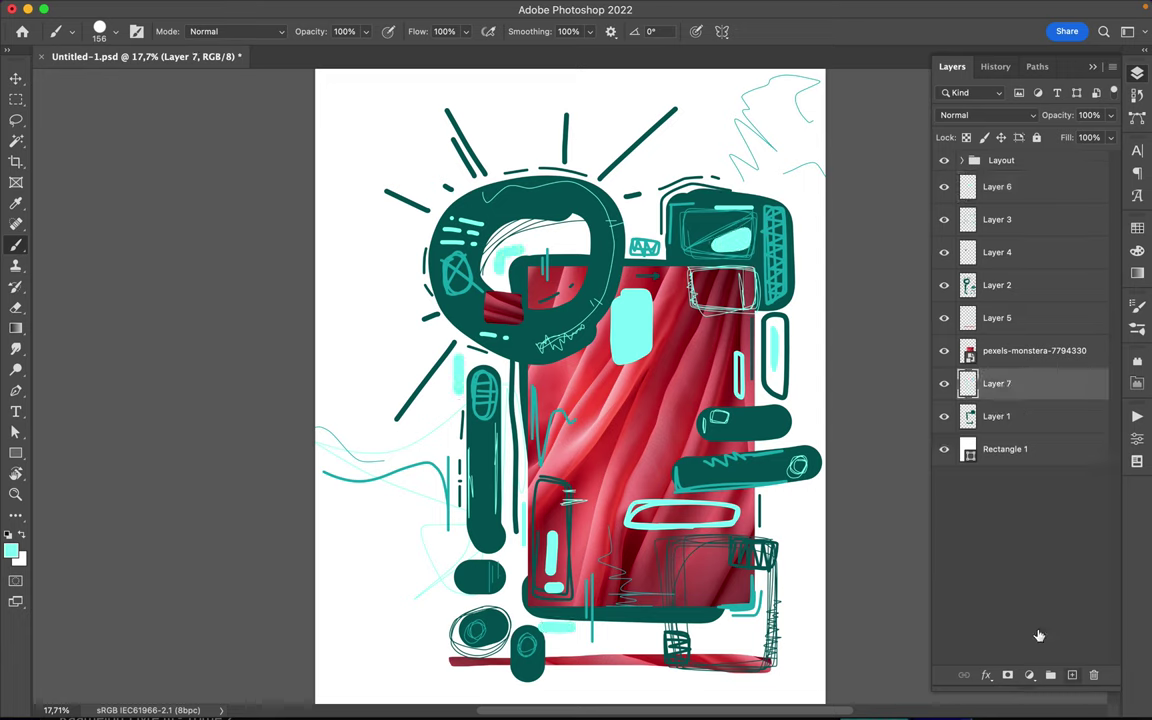
key(ctrl+bracketleft)
drag(804, 402, 796, 438)
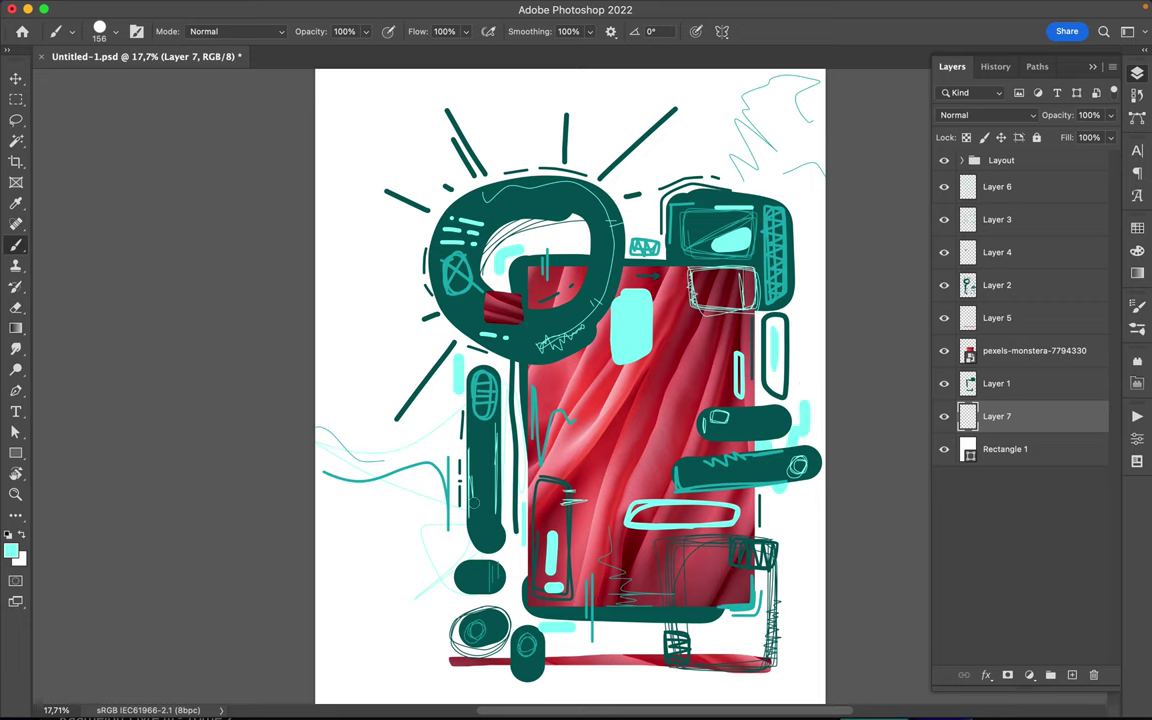
click(997, 186)
drag(507, 211, 535, 211)
drag(549, 208, 563, 208)
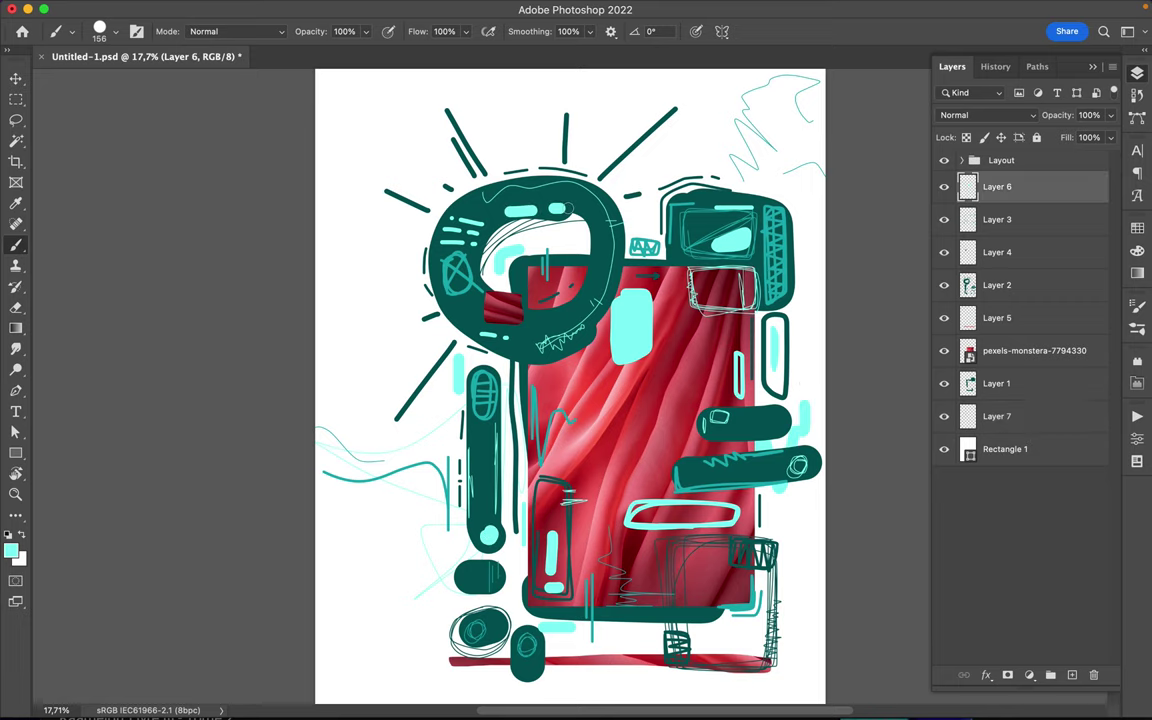
key(ctrl+s)
click(750, 8)
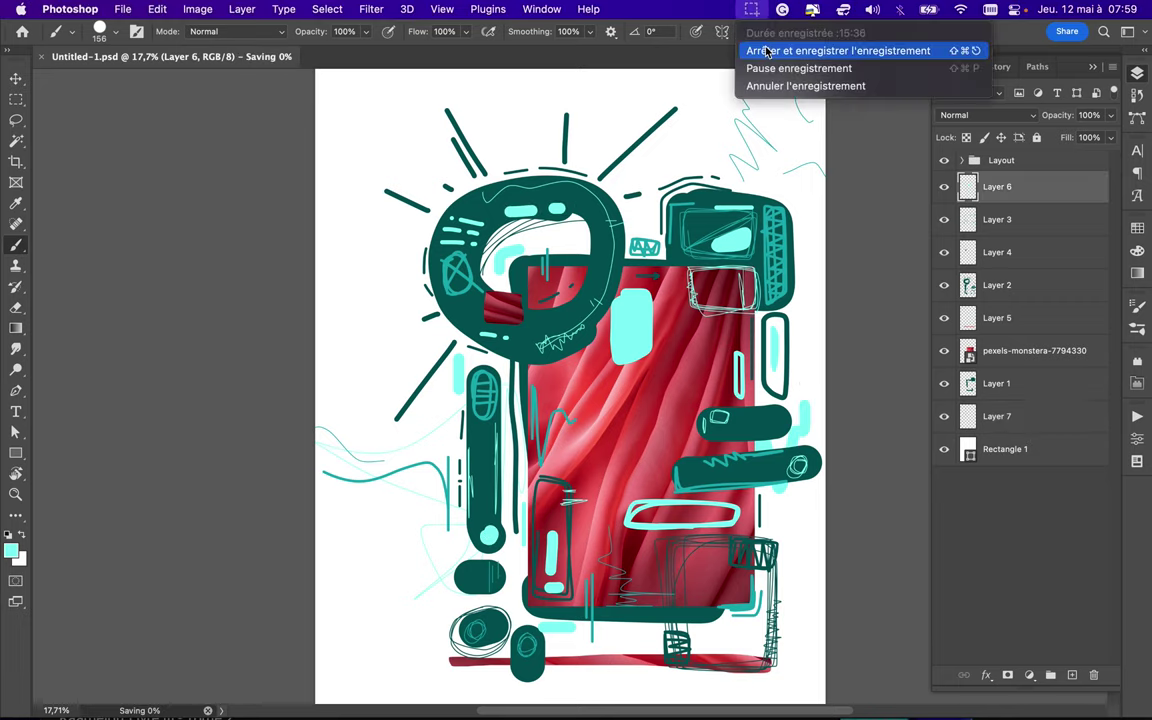
click(761, 50)
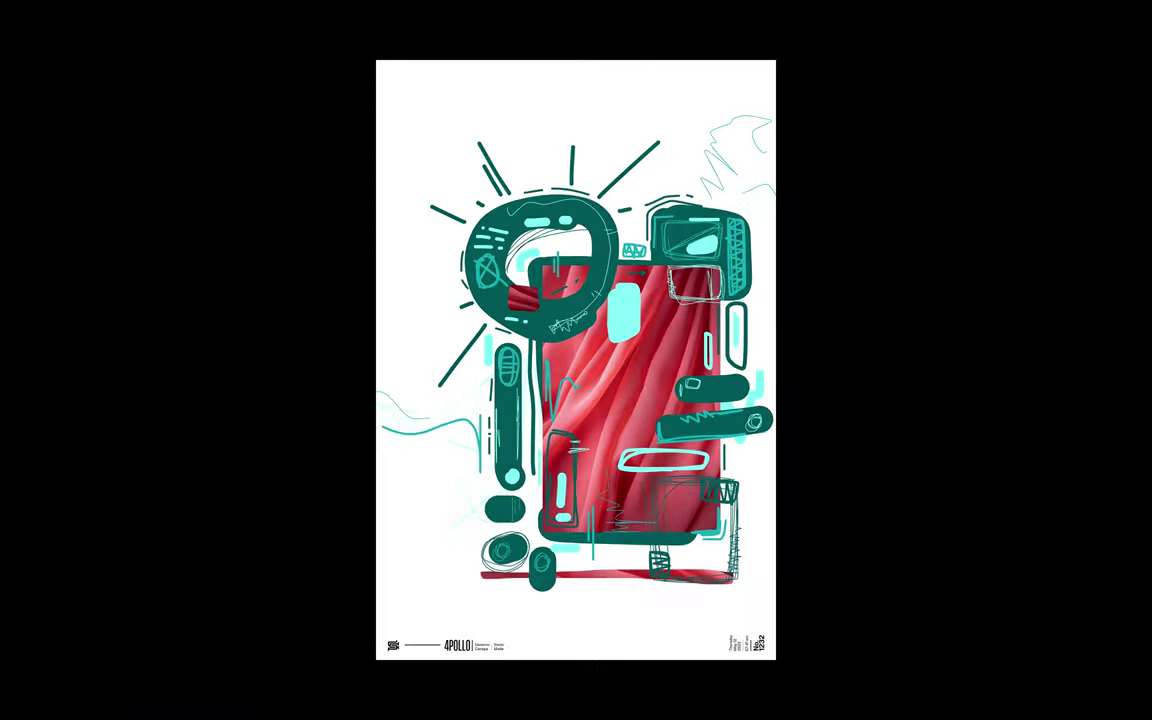